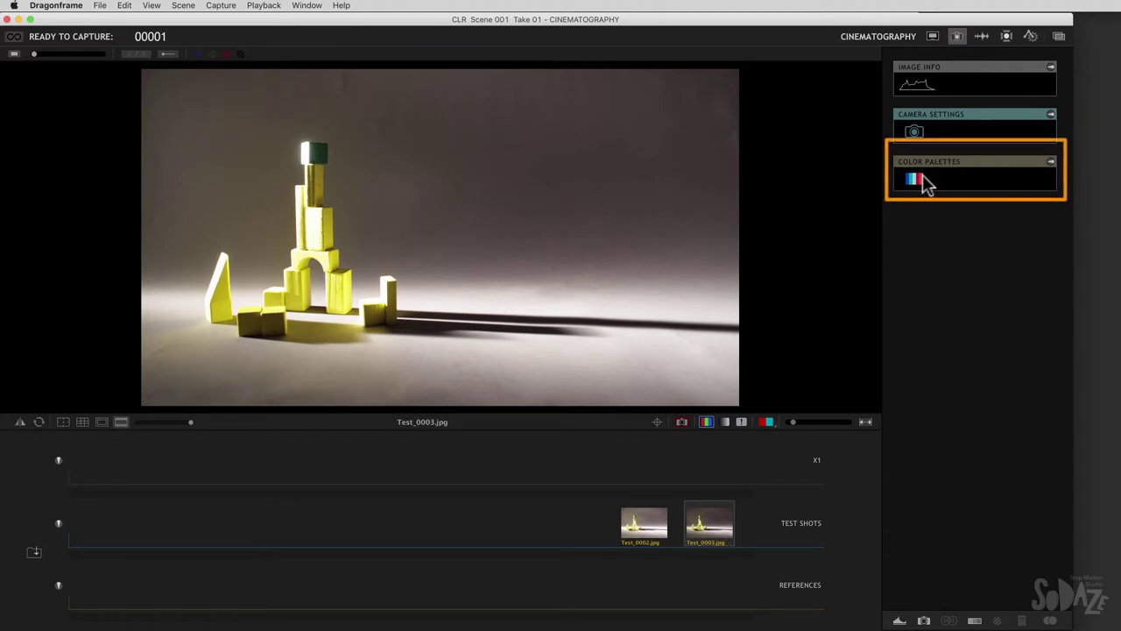
# Expand the Color Palettes section, show the swatch overlay on the test shot, and place it near the image's lower edge.
pyautogui.click(975, 620)
pyautogui.click(975, 620)
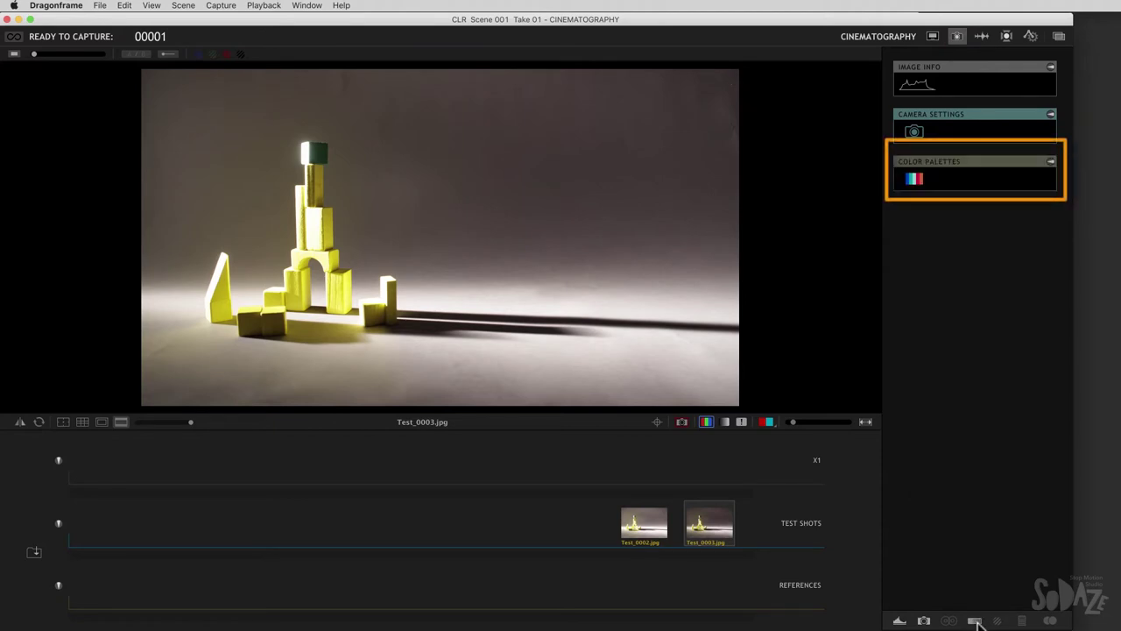
pyautogui.click(1051, 162)
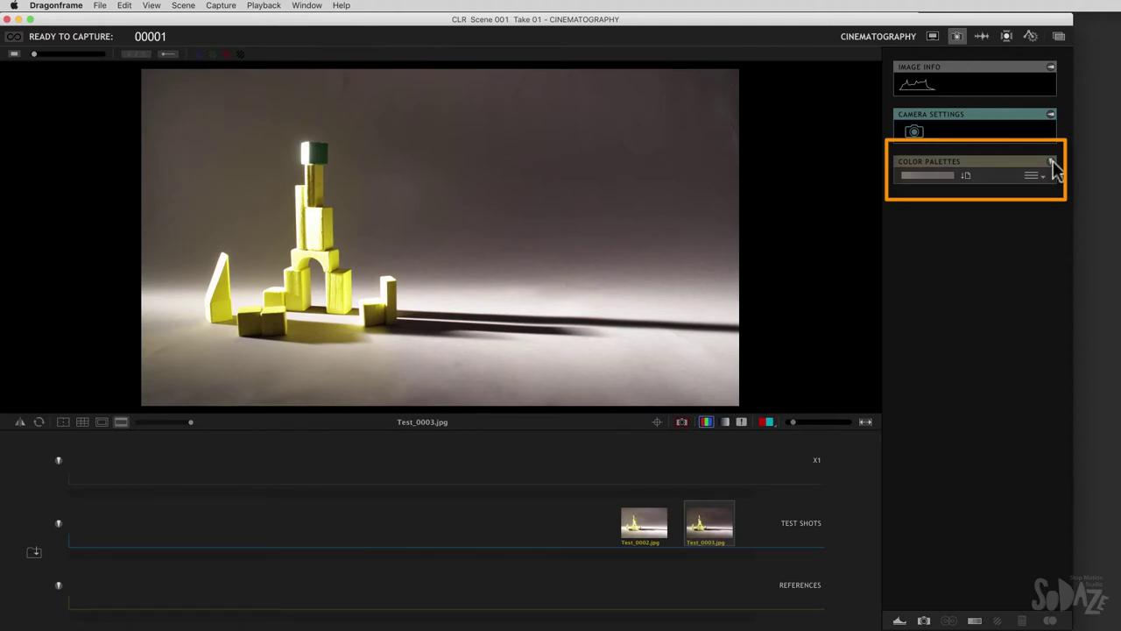
pyautogui.click(937, 175)
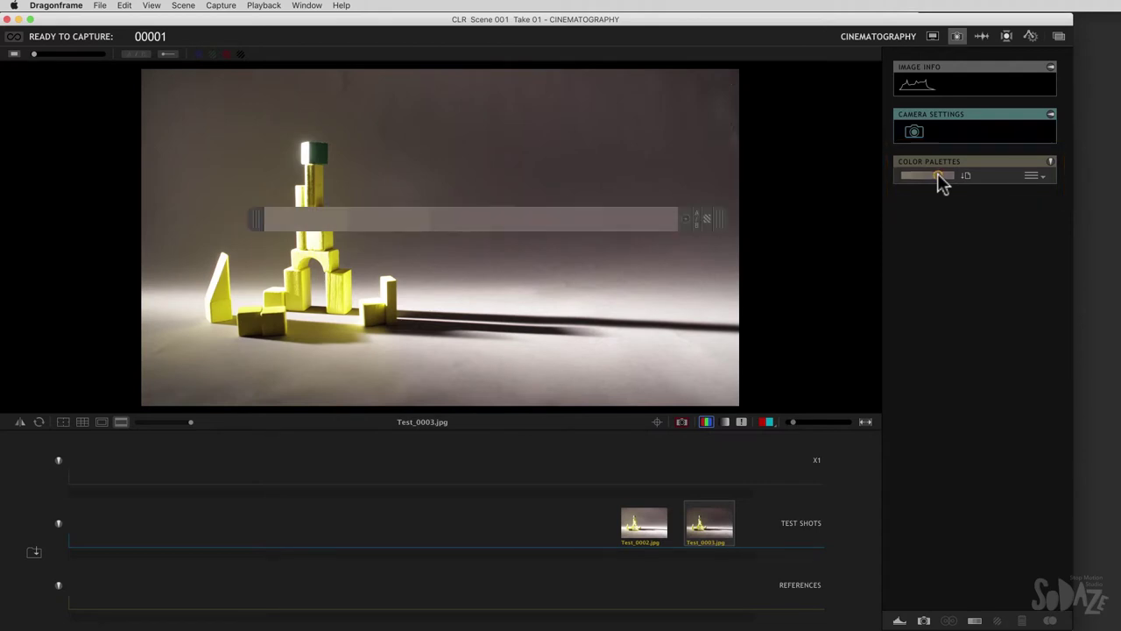
pyautogui.moveTo(718, 221); pyautogui.dragTo(669, 111)
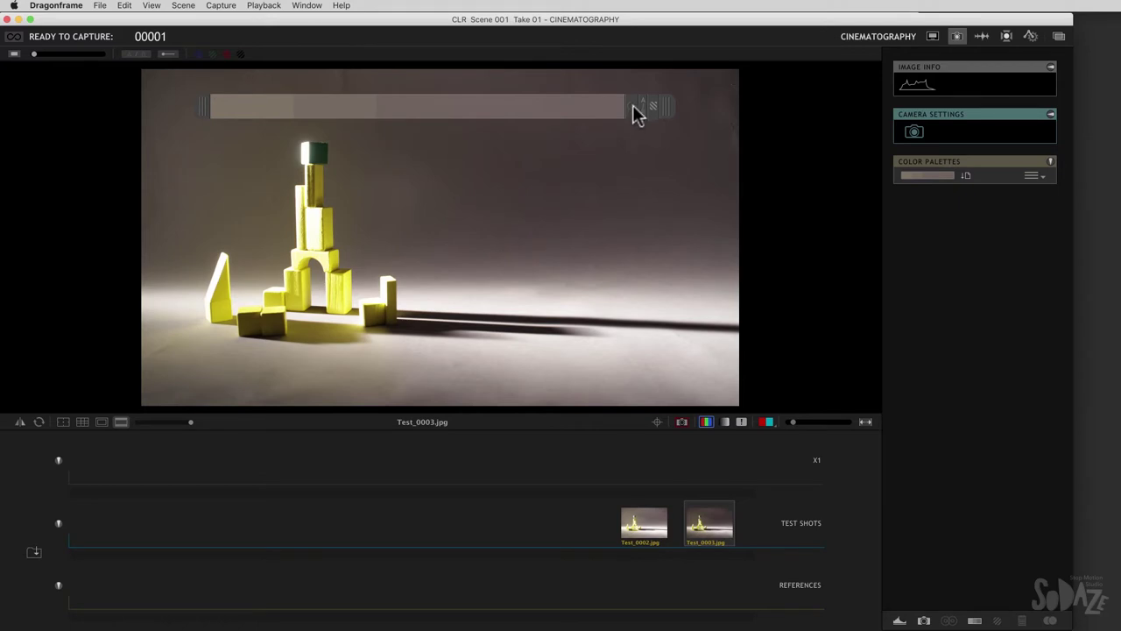
pyautogui.moveTo(671, 105); pyautogui.dragTo(678, 353)
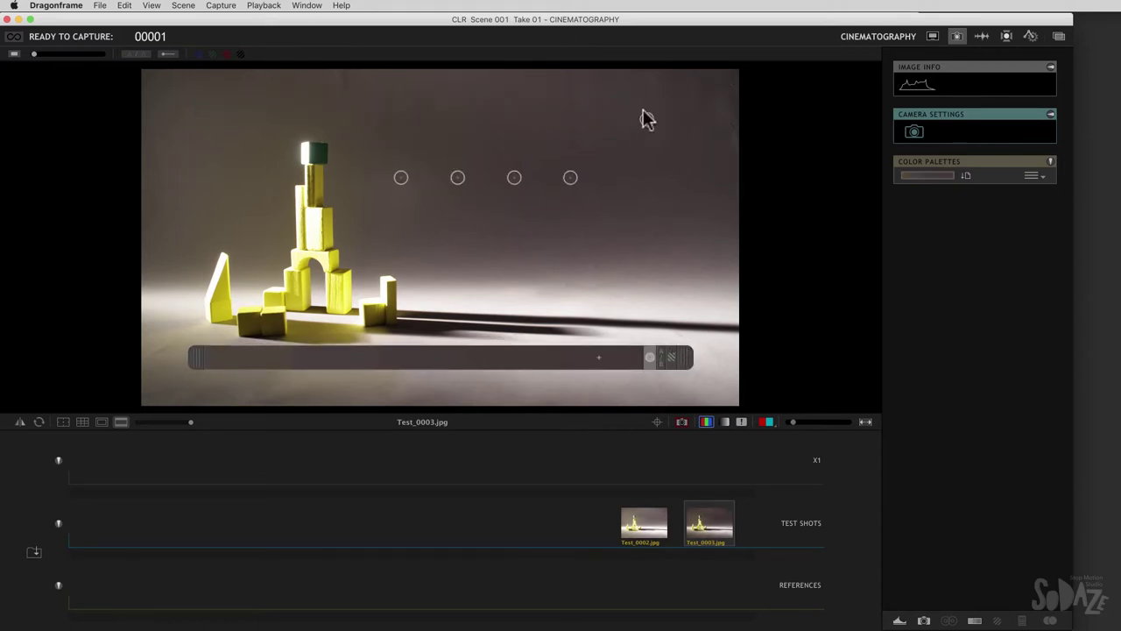
# Place the five sampling points on the bright floor, green top block, yellow block face, white-lit block edge and gray background.
pyautogui.moveTo(646, 118); pyautogui.dragTo(631, 293)
pyautogui.moveTo(514, 177)
pyautogui.mouseDown()
pyautogui.moveTo(333, 132)
pyautogui.moveTo(318, 154)
pyautogui.mouseUp()
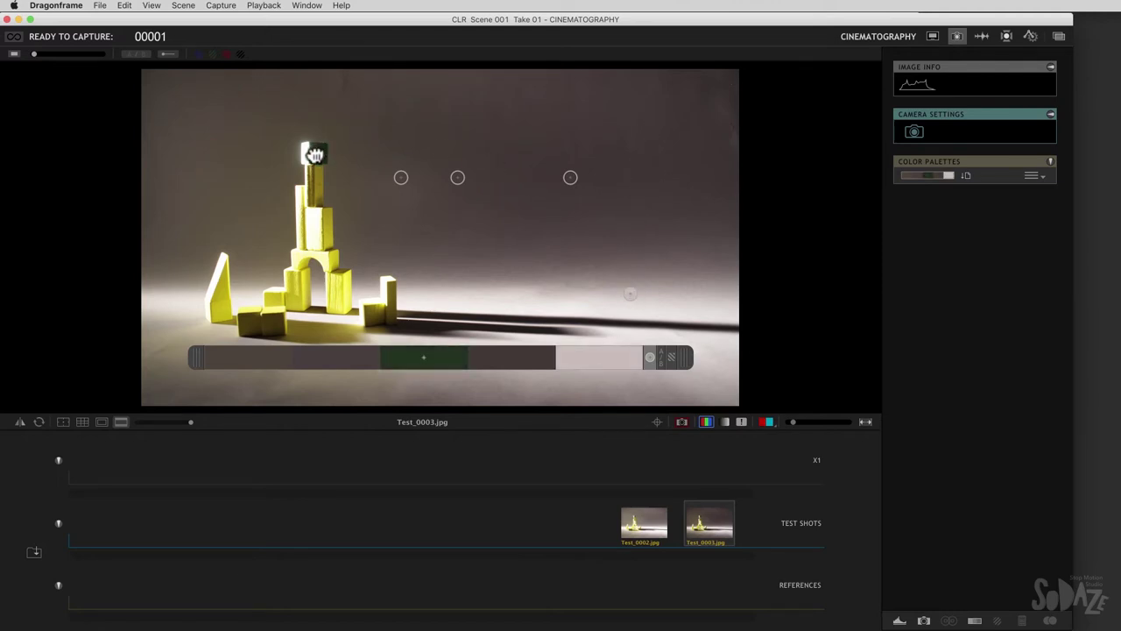
pyautogui.moveTo(397, 176); pyautogui.dragTo(327, 219)
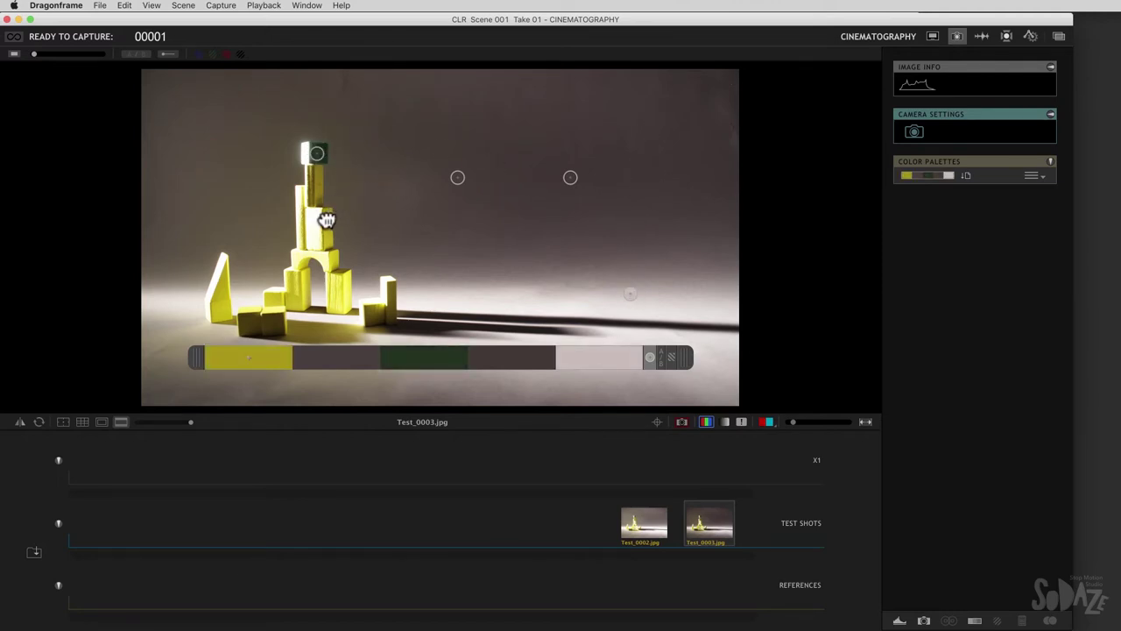
pyautogui.moveTo(454, 176)
pyautogui.mouseDown()
pyautogui.moveTo(308, 188)
pyautogui.moveTo(272, 208)
pyautogui.moveTo(268, 230)
pyautogui.moveTo(297, 217)
pyautogui.mouseUp()
pyautogui.moveTo(570, 177)
pyautogui.mouseDown()
pyautogui.moveTo(470, 245)
pyautogui.moveTo(467, 261)
pyautogui.mouseUp()
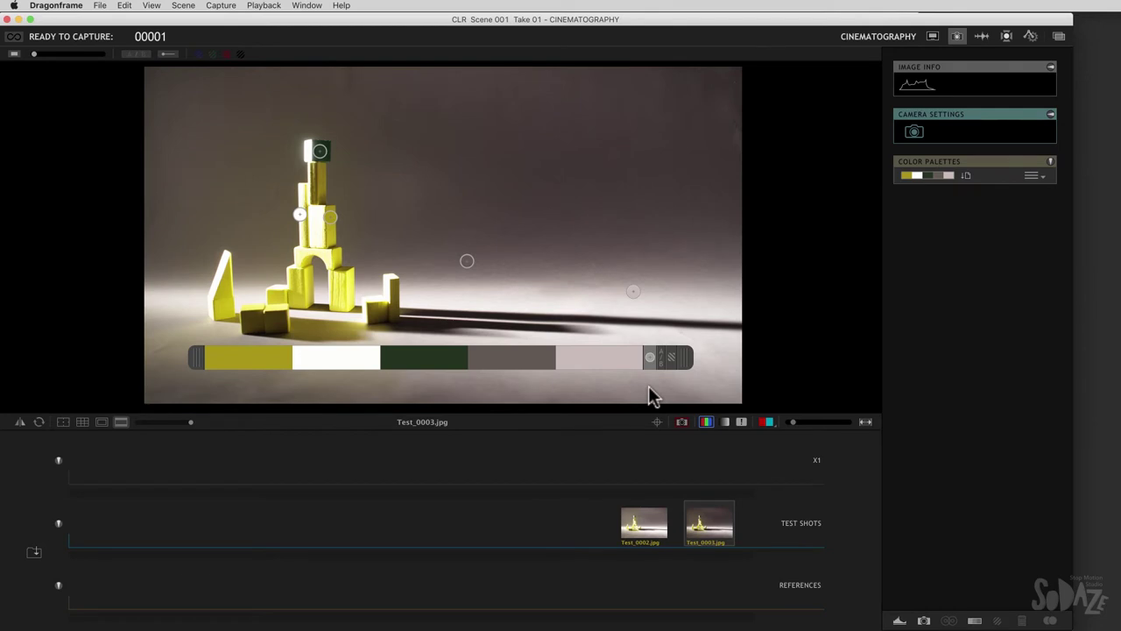
# Save the sampled palette as a swatch named "Yellow".
pyautogui.click(967, 174)
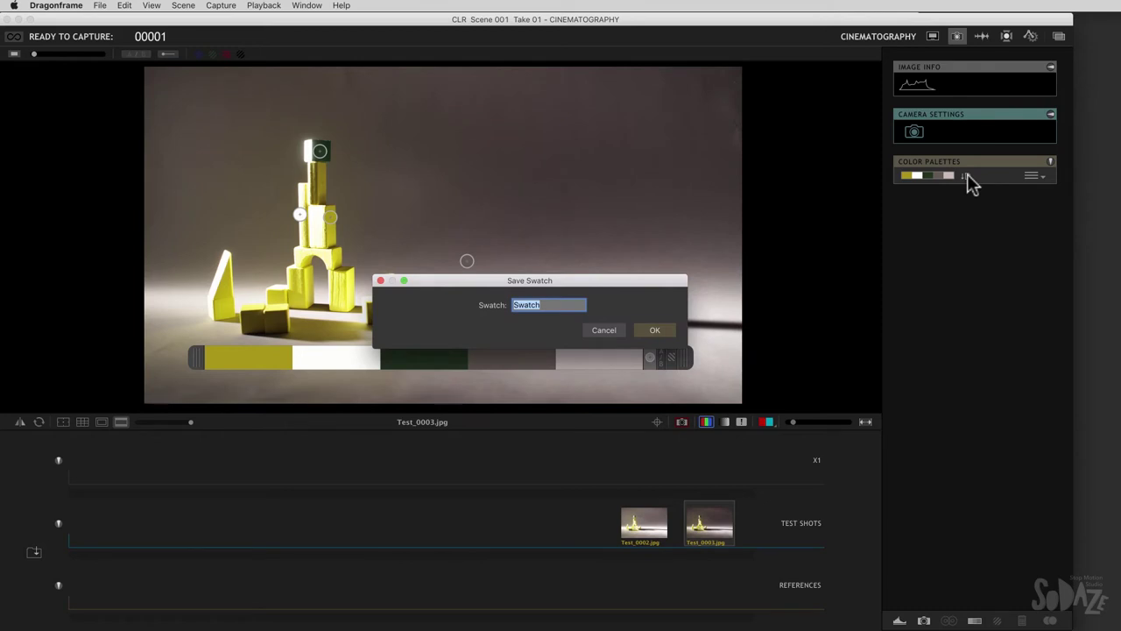
pyautogui.write('Yellow')
pyautogui.click(664, 330)
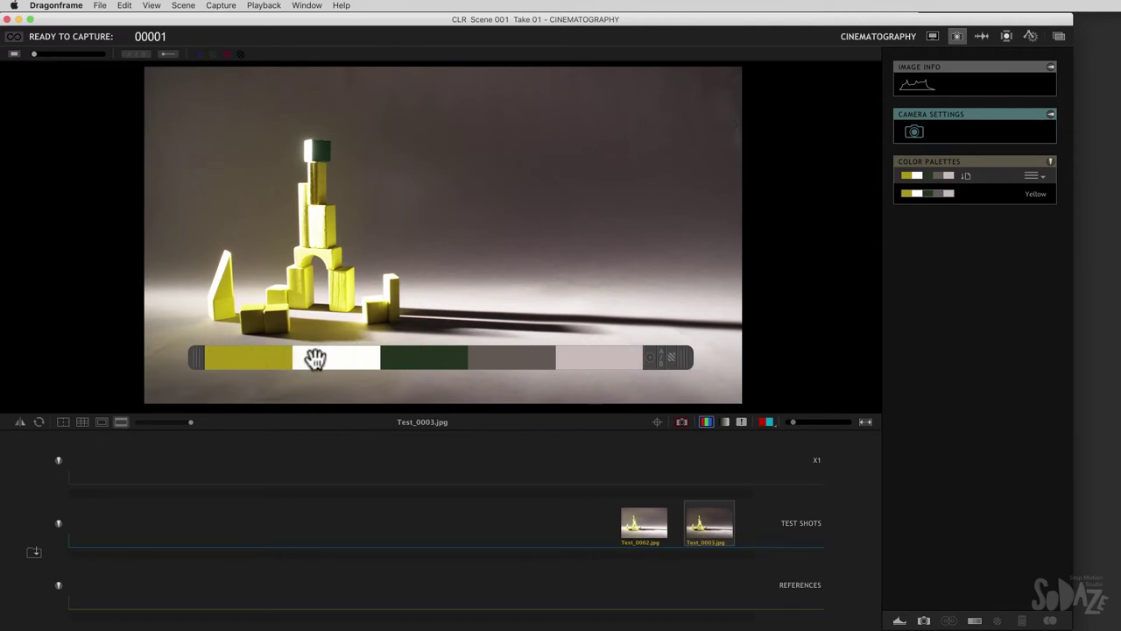
# Display the overlay swatches as see-through stripes, nudge the overlay slightly, and turn on the A/B comparison.
pyautogui.click(669, 357)
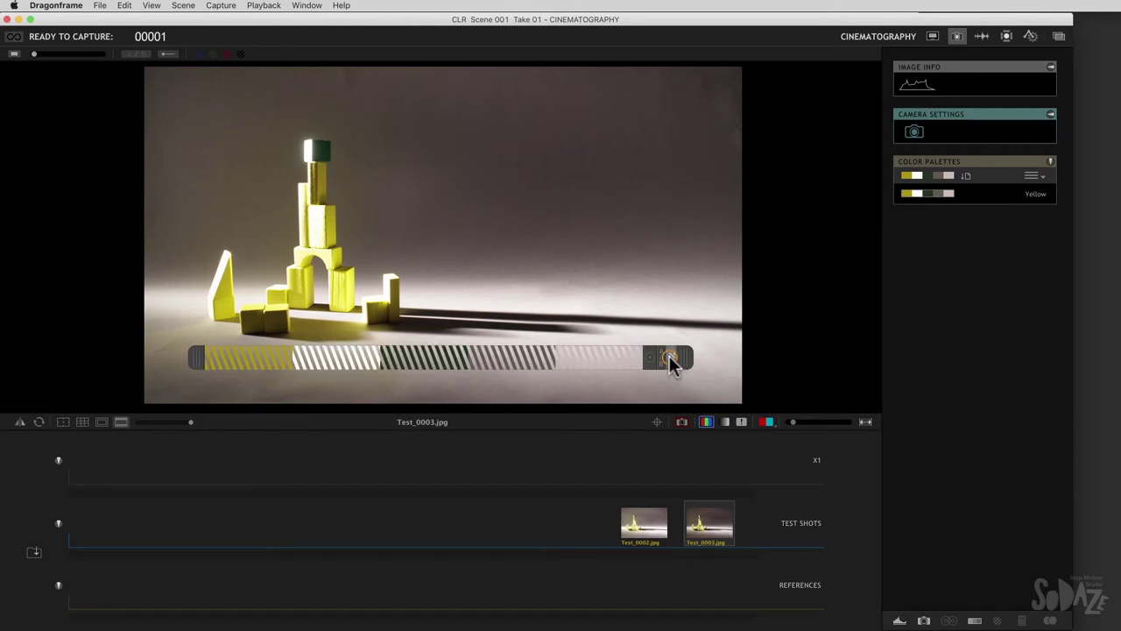
pyautogui.moveTo(675, 359)
pyautogui.mouseDown()
pyautogui.moveTo(681, 231)
pyautogui.moveTo(704, 175)
pyautogui.moveTo(732, 156)
pyautogui.moveTo(736, 290)
pyautogui.moveTo(709, 360)
pyautogui.moveTo(698, 108)
pyautogui.moveTo(681, 370)
pyautogui.mouseUp()
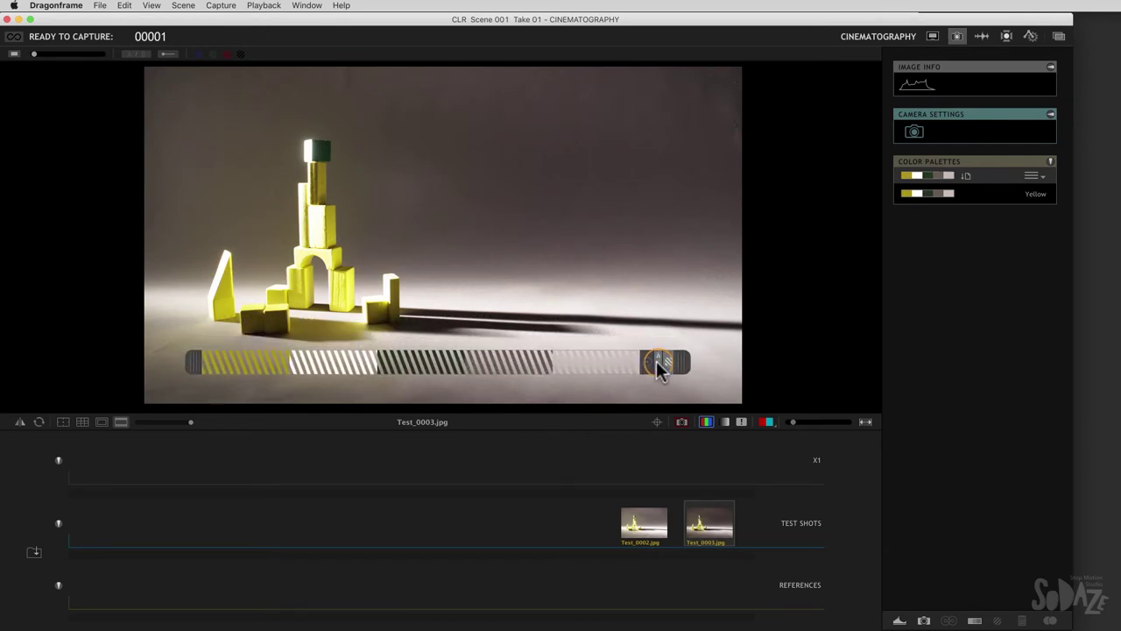
pyautogui.click(655, 361)
# Shift the floor, background, top block and tower edge sampling points for comparison, and return the swatches to solid fill.
pyautogui.click(633, 309)
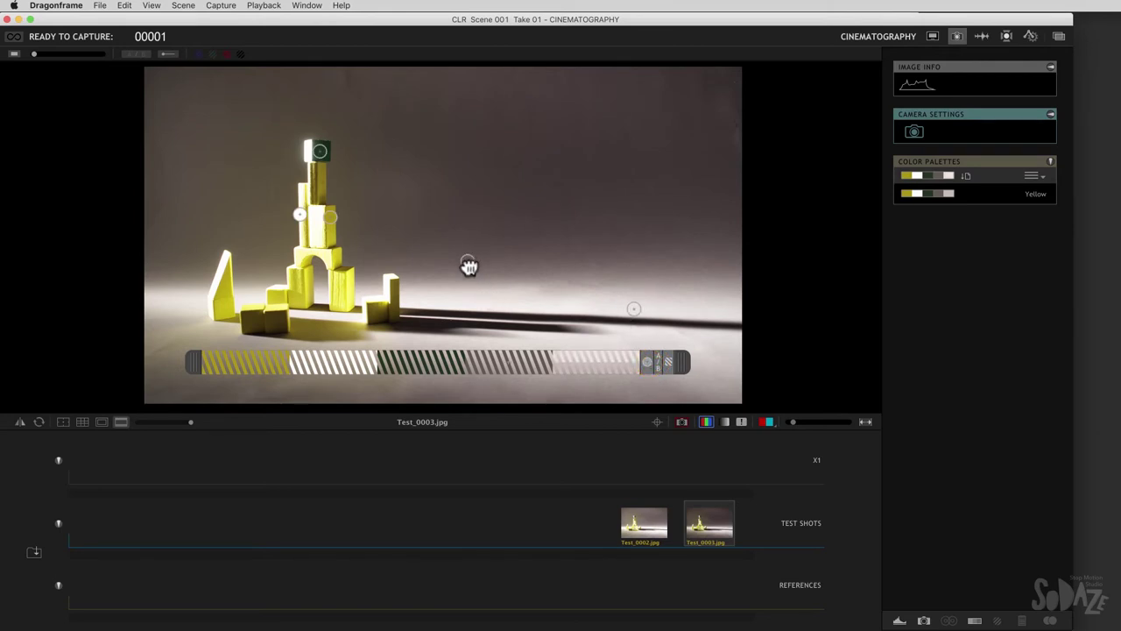
pyautogui.moveTo(468, 263); pyautogui.dragTo(470, 285)
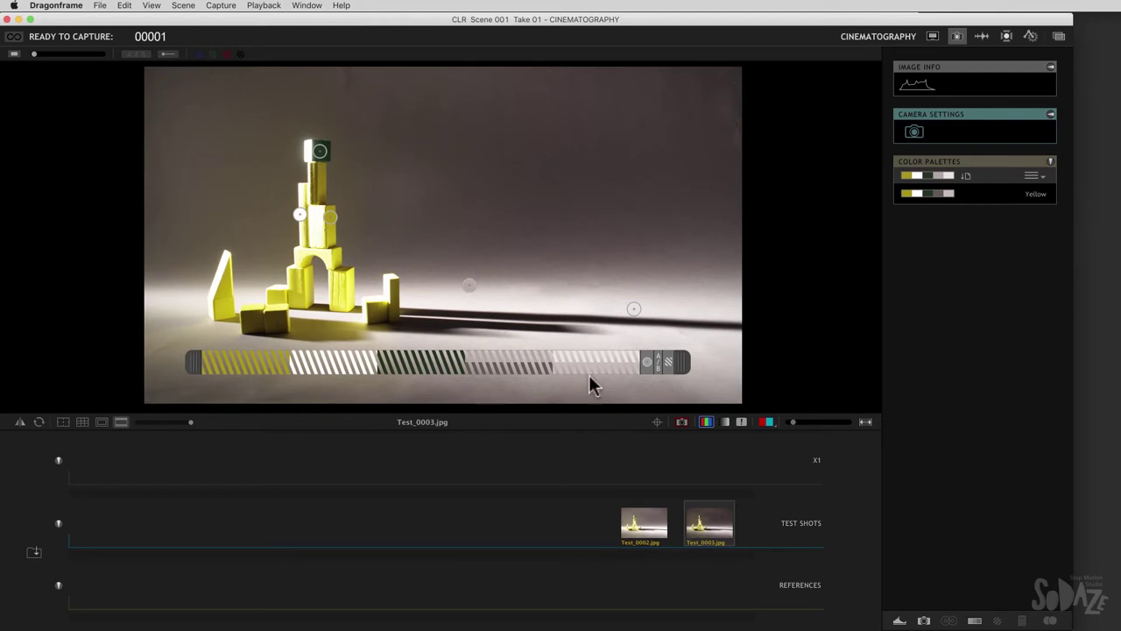
pyautogui.click(669, 363)
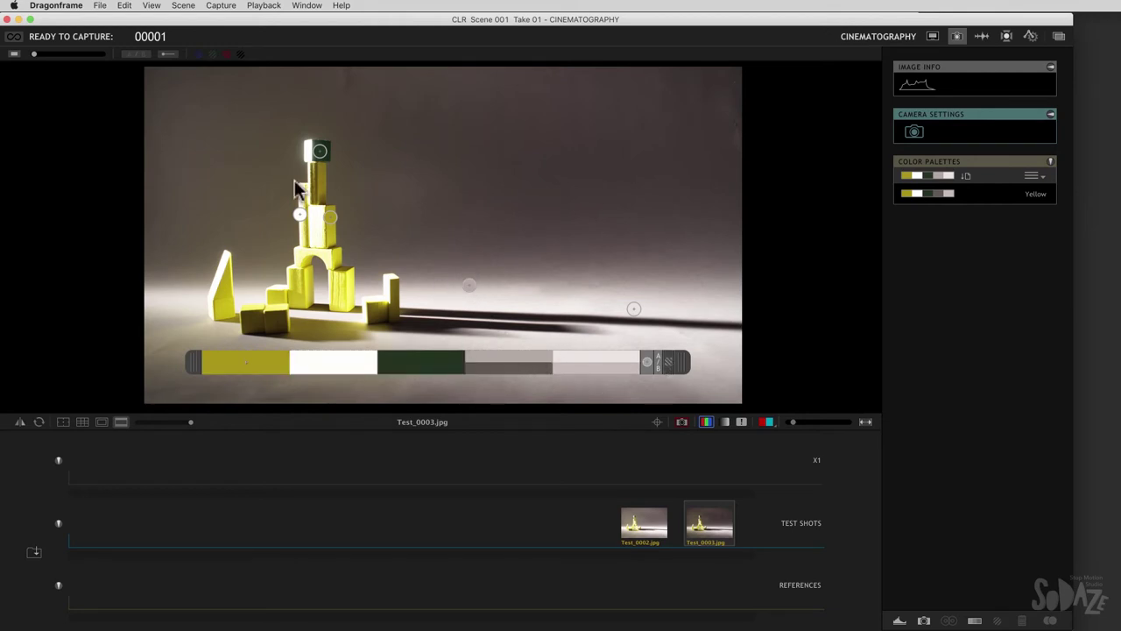
pyautogui.moveTo(320, 151); pyautogui.dragTo(312, 152)
pyautogui.moveTo(300, 215); pyautogui.dragTo(286, 216)
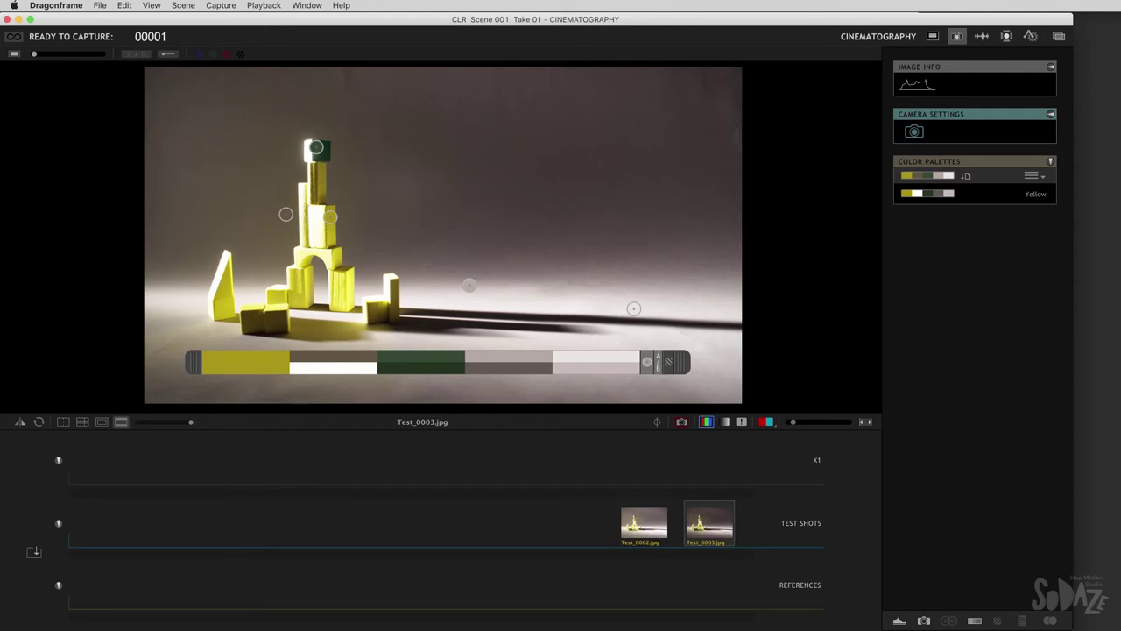
# Import ALASKA.jpg into the References, turn off the A/B comparison, and move the palette overlay to the middle of the image.
pyautogui.moveTo(889, 481); pyautogui.dragTo(631, 586)
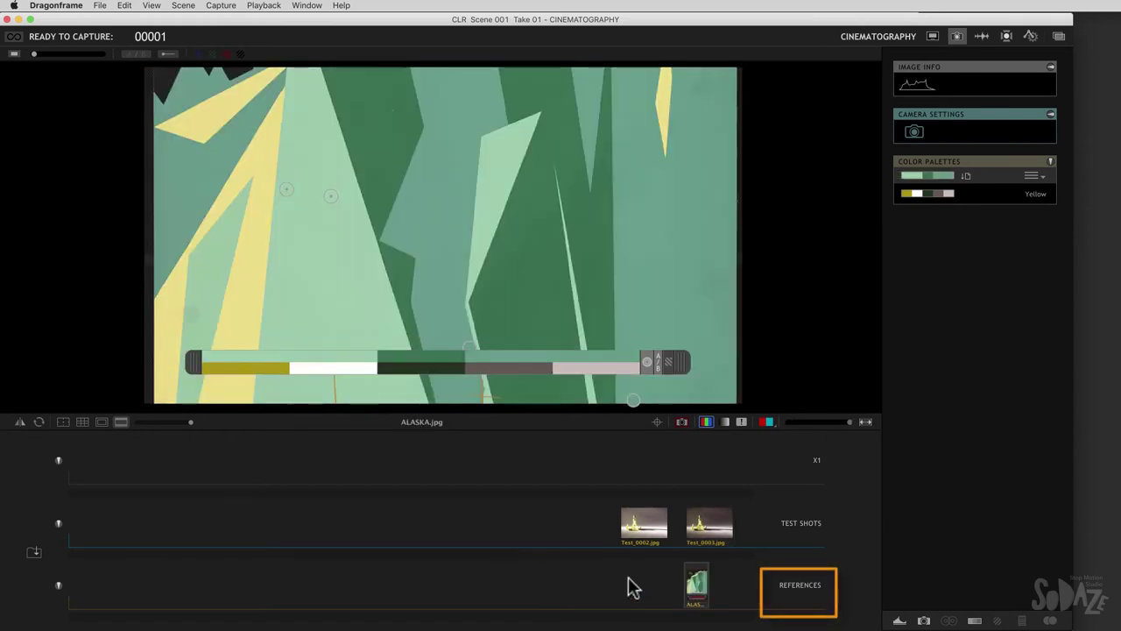
pyautogui.click(657, 364)
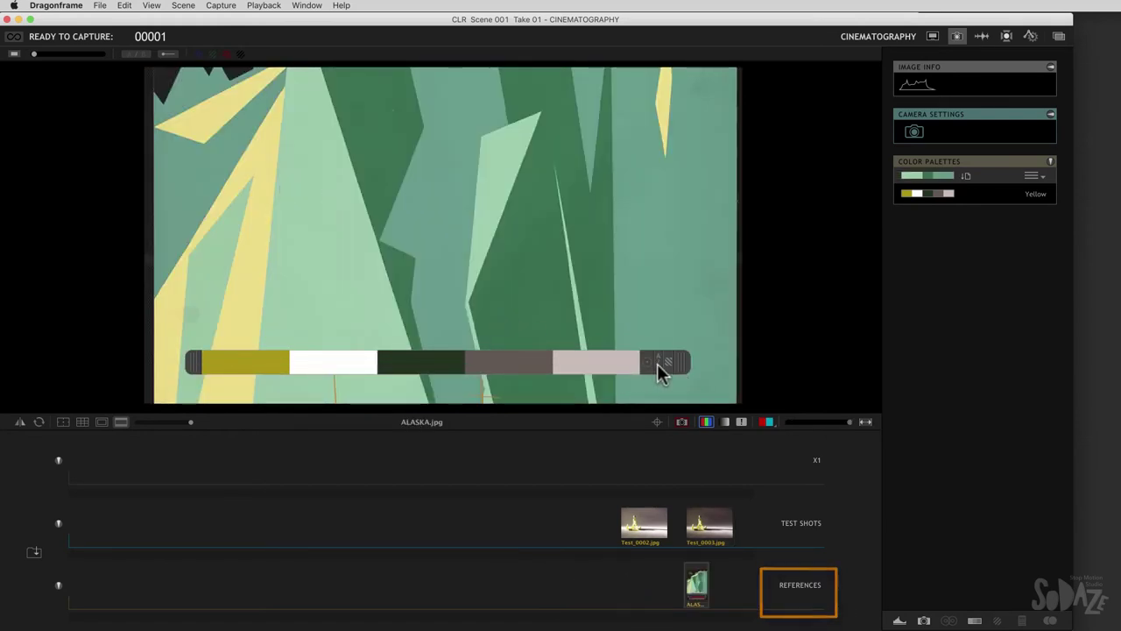
pyautogui.moveTo(682, 362); pyautogui.dragTo(691, 249)
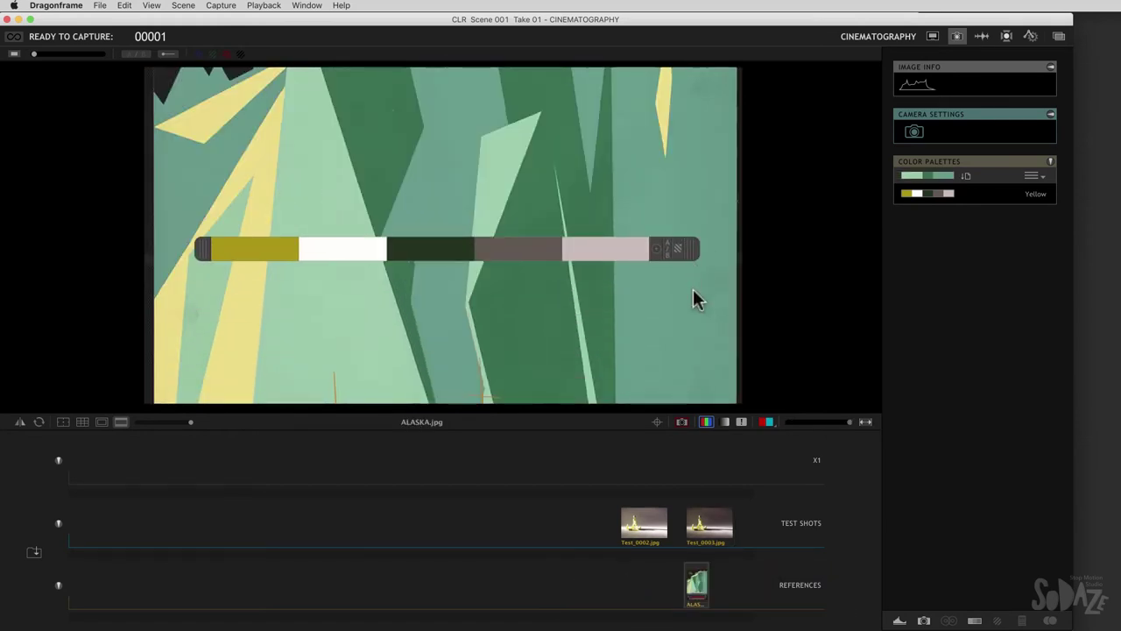
# Fade out the frame mask, fit the whole ALASKA poster in view, and show the palette's sampling points.
pyautogui.click(864, 422)
pyautogui.moveTo(843, 421); pyautogui.dragTo(832, 421)
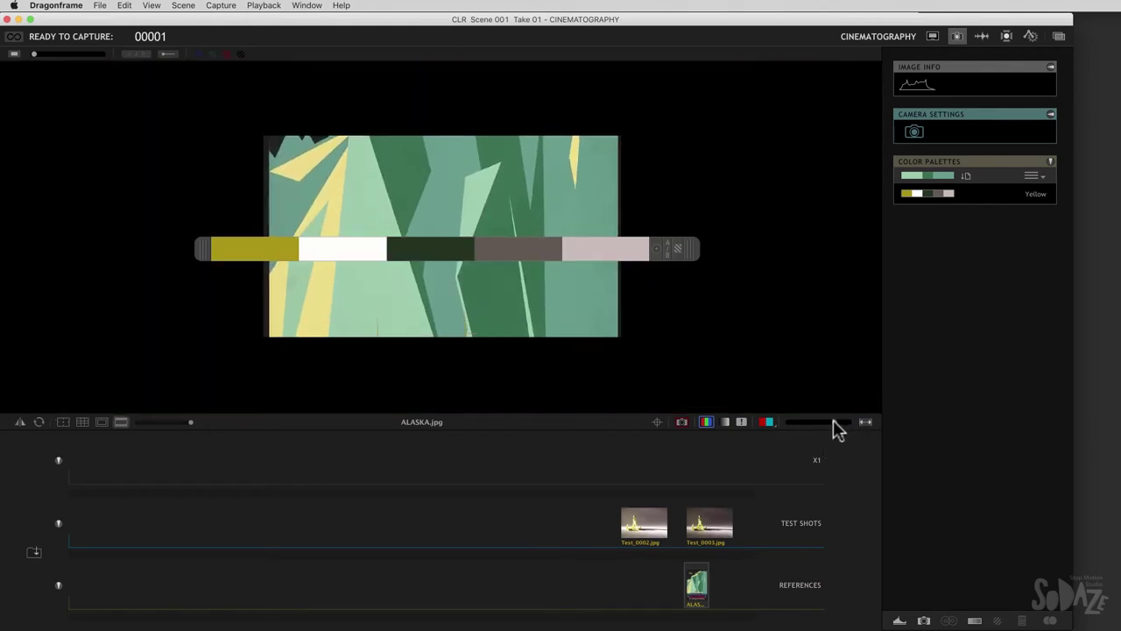
pyautogui.moveTo(183, 423); pyautogui.dragTo(132, 419)
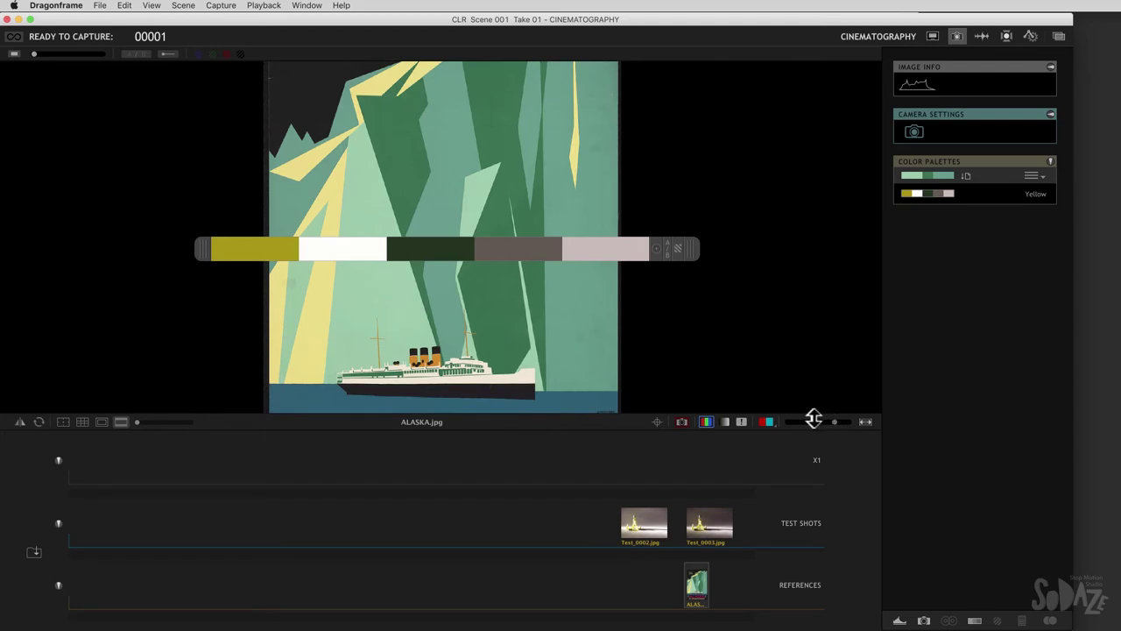
pyautogui.moveTo(831, 421); pyautogui.dragTo(815, 421)
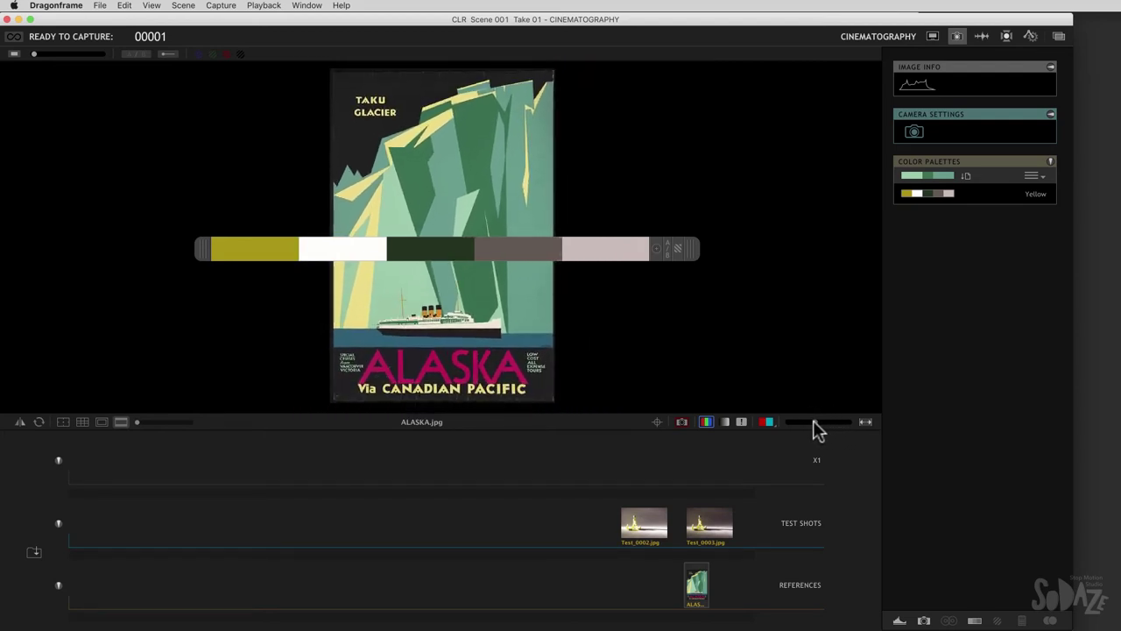
pyautogui.moveTo(690, 241); pyautogui.dragTo(713, 237)
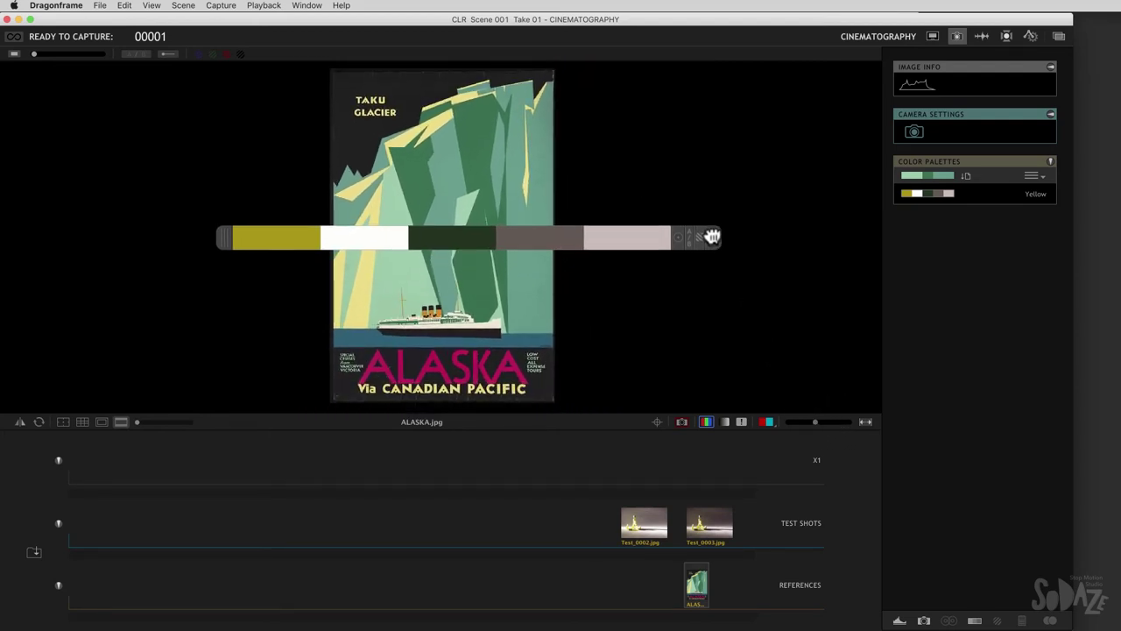
pyautogui.click(678, 237)
# Sample magenta from the title lettering, pale yellow, light green and dark green from the glacier, and orange from the ship's funnels.
pyautogui.moveTo(503, 300); pyautogui.dragTo(473, 277)
pyautogui.moveTo(399, 232); pyautogui.dragTo(363, 386)
pyautogui.moveTo(405, 221); pyautogui.dragTo(435, 359)
pyautogui.moveTo(383, 219); pyautogui.dragTo(375, 213)
pyautogui.moveTo(394, 163); pyautogui.dragTo(391, 184)
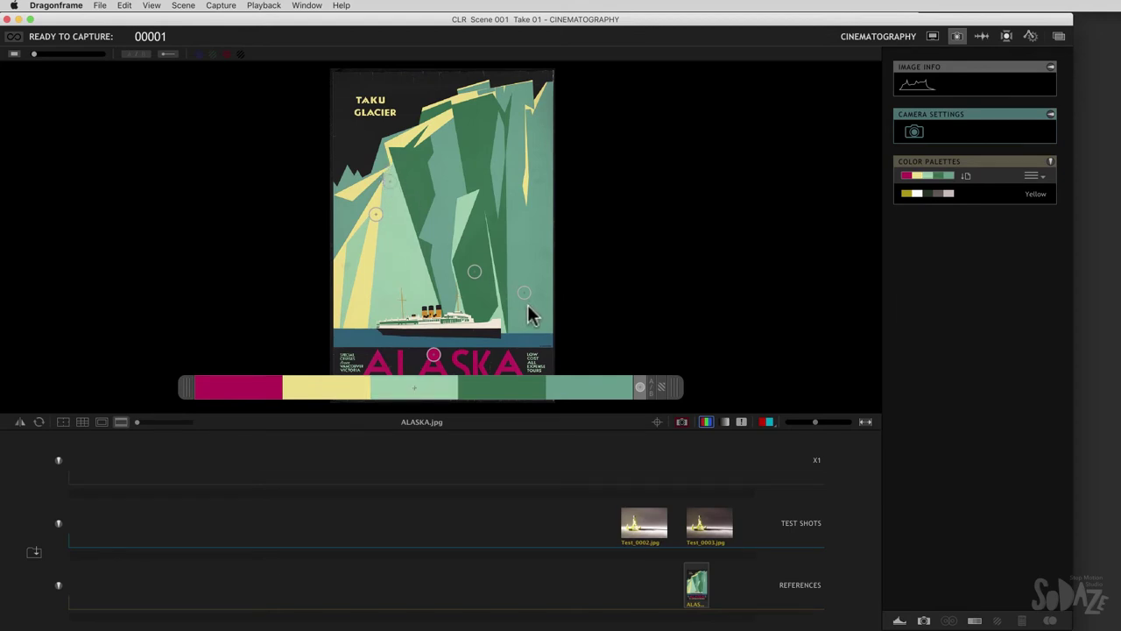
pyautogui.moveTo(528, 298); pyautogui.dragTo(443, 317)
# Save the poster palette as a swatch named "ALASKA" and move the overlay up off the poster's title.
pyautogui.click(967, 178)
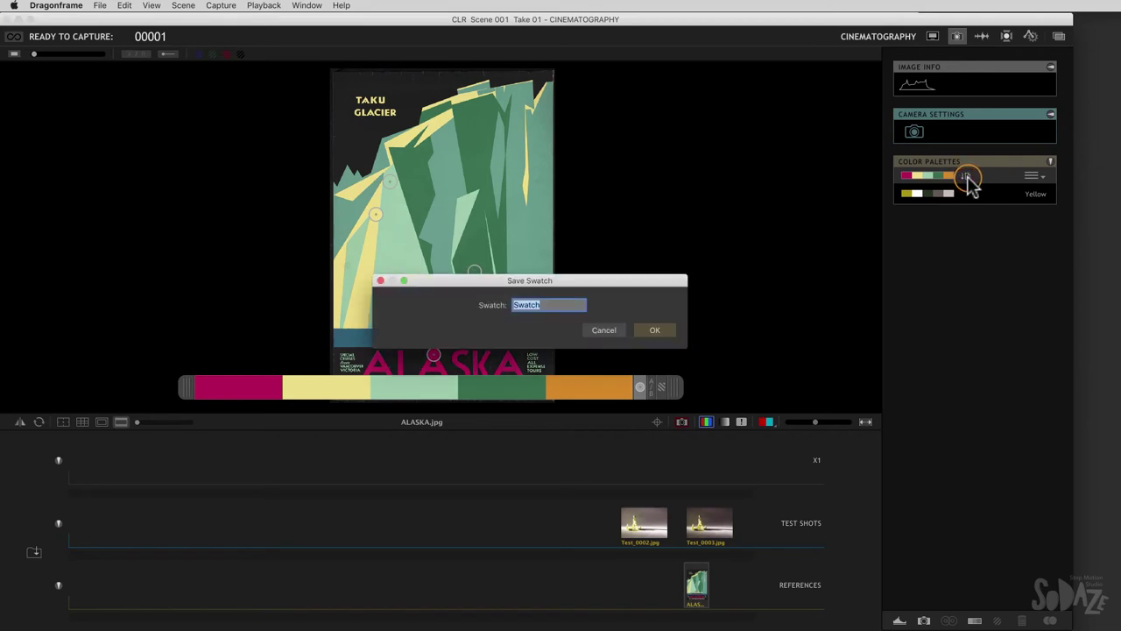
pyautogui.write('ALASKA')
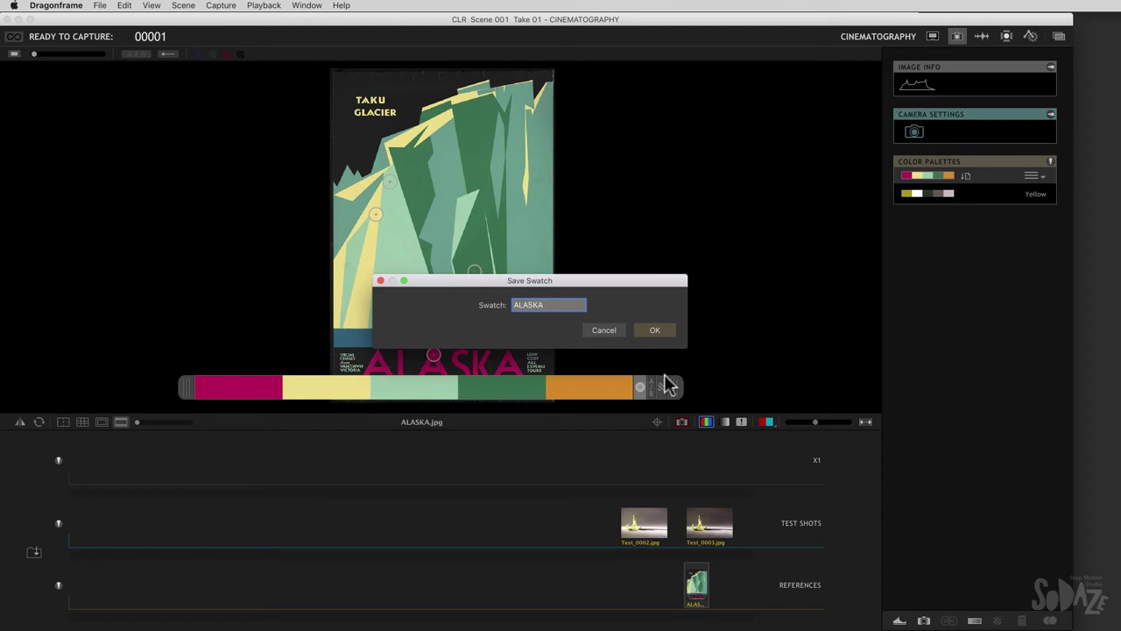
pyautogui.click(658, 331)
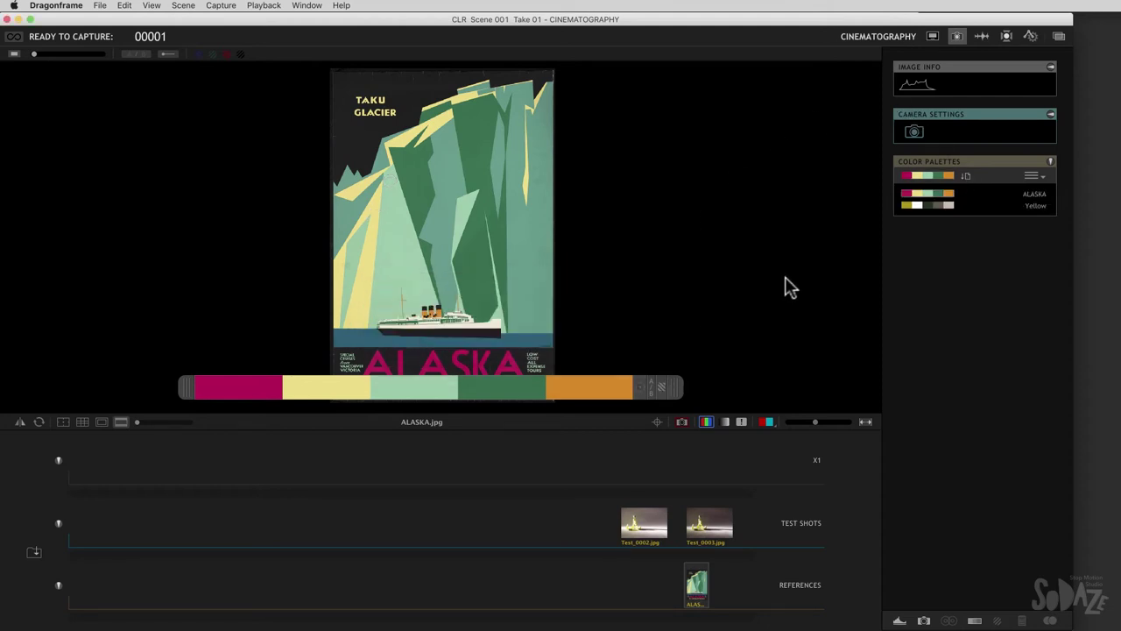
pyautogui.moveTo(673, 385); pyautogui.dragTo(712, 241)
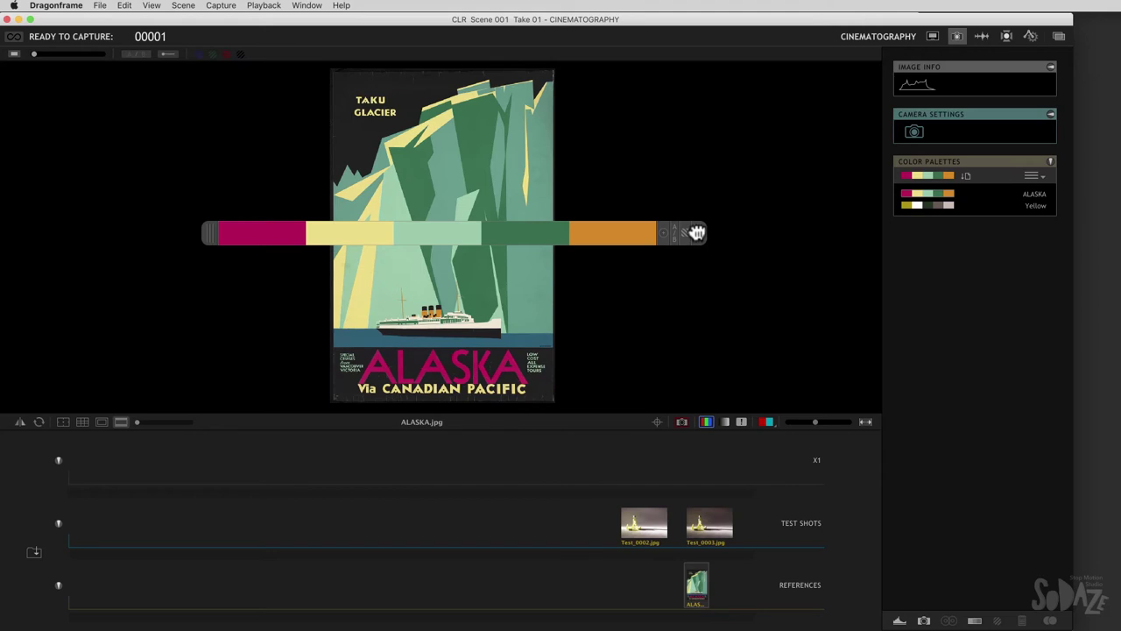
# Switch to the Coolors site in Safari, open the palette generator, and adjust the fourth color to #56C471.
pyautogui.press('super+Tab')
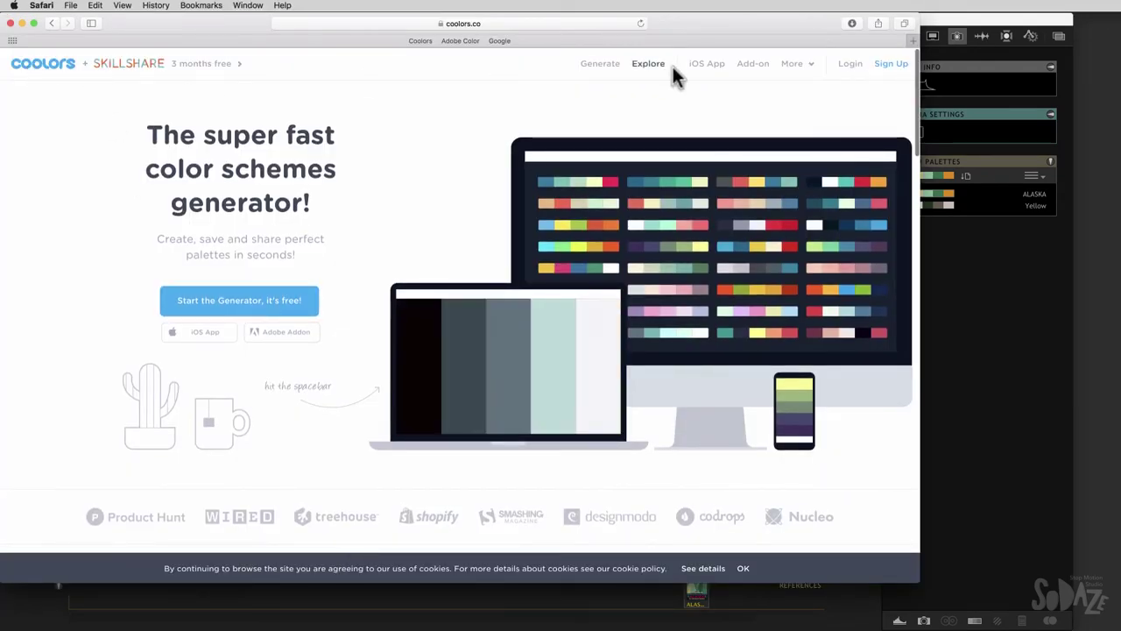
pyautogui.click(605, 63)
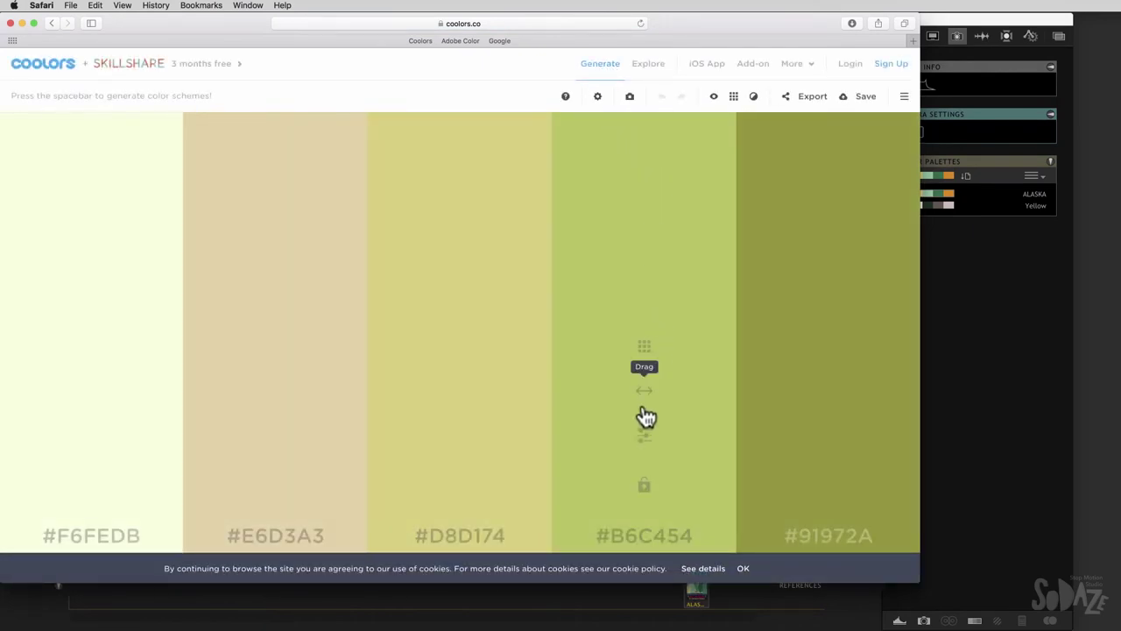
pyautogui.click(644, 435)
pyautogui.moveTo(651, 352)
pyautogui.mouseDown()
pyautogui.moveTo(631, 355)
pyautogui.moveTo(654, 355)
pyautogui.mouseUp()
pyautogui.moveTo(598, 324); pyautogui.dragTo(631, 326)
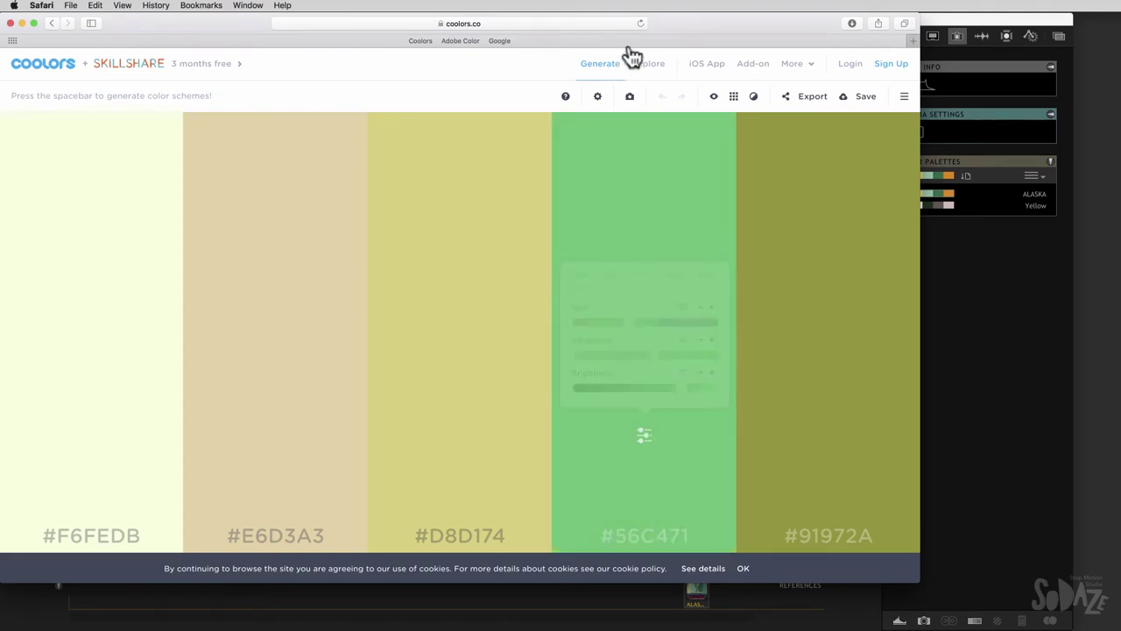
# Explore the shared Coolors color schemes and export the "floresta" palette as SCSS.
pyautogui.click(645, 63)
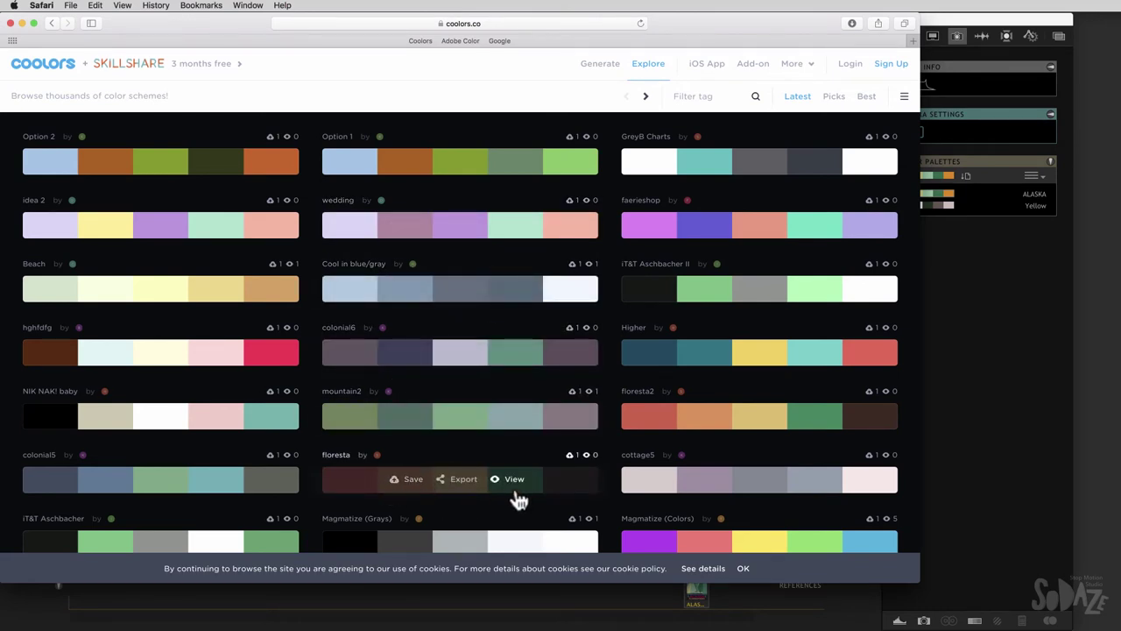
pyautogui.click(445, 484)
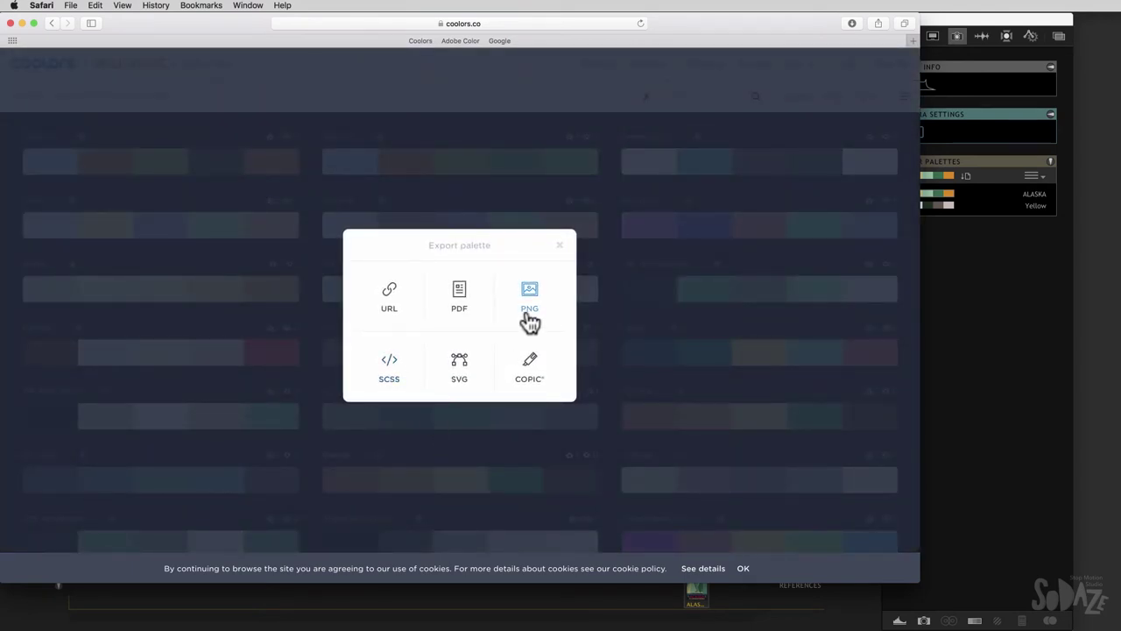
pyautogui.click(388, 369)
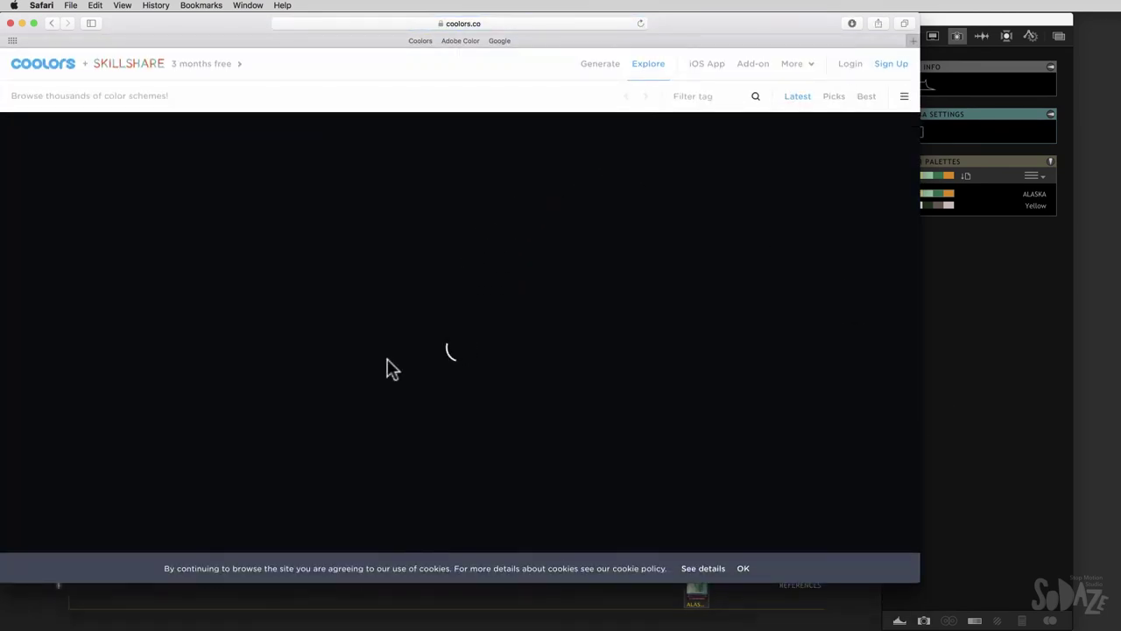
pyautogui.moveTo(578, 174)
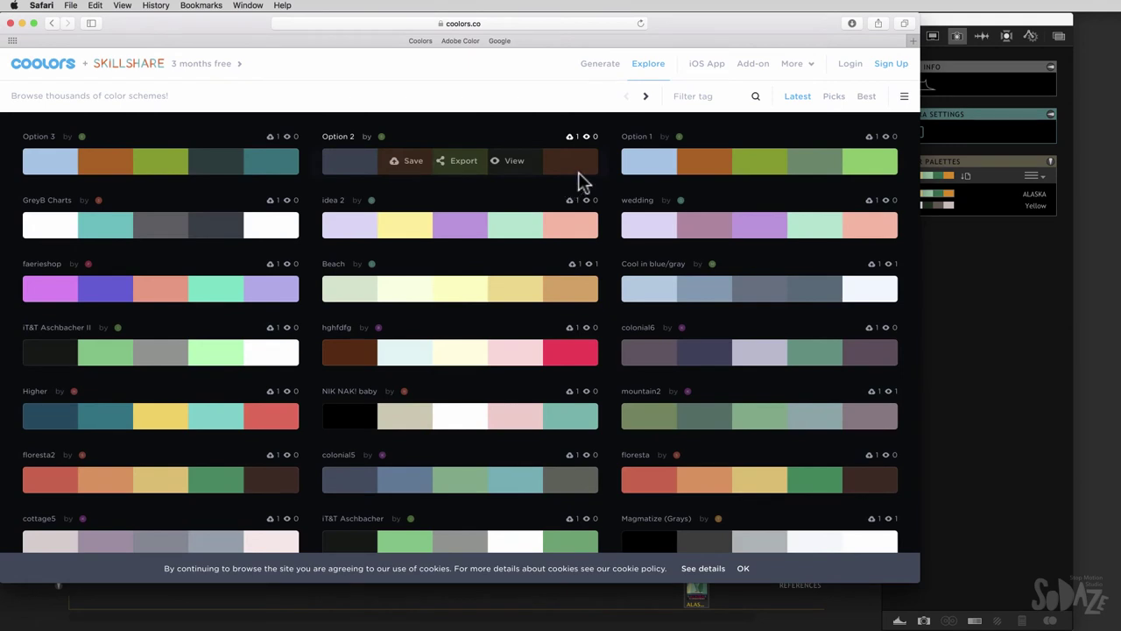
# Check the downloaded palette.scss in Finder, return to Dragonframe, and import the file from Downloads as a swatch.
pyautogui.press('super+Tab')
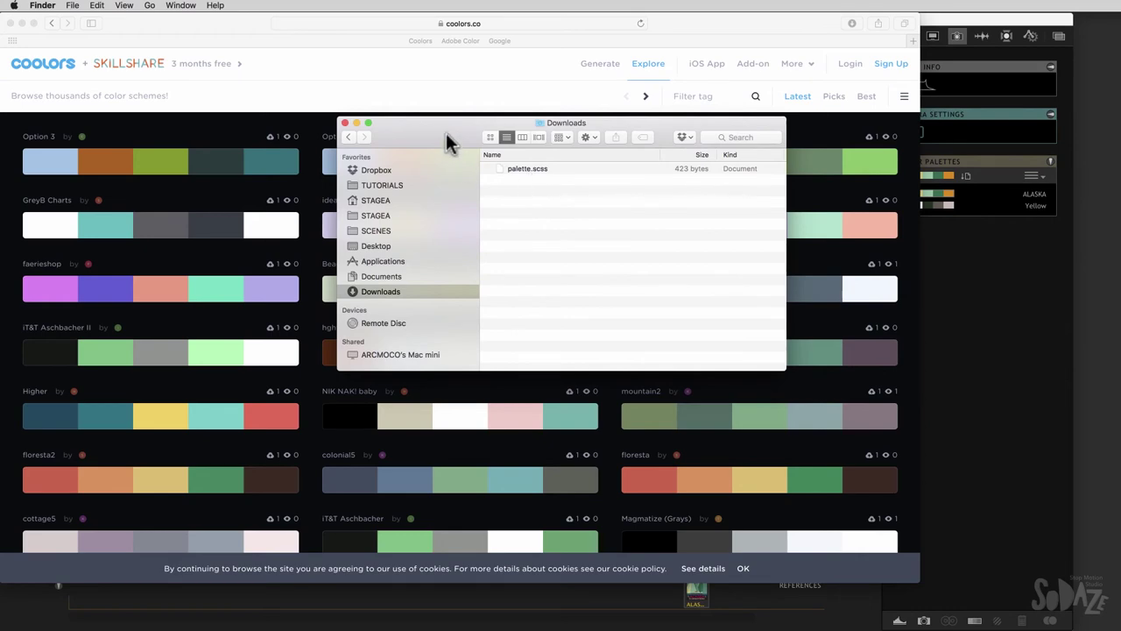
pyautogui.moveTo(421, 116); pyautogui.dragTo(1120, 199)
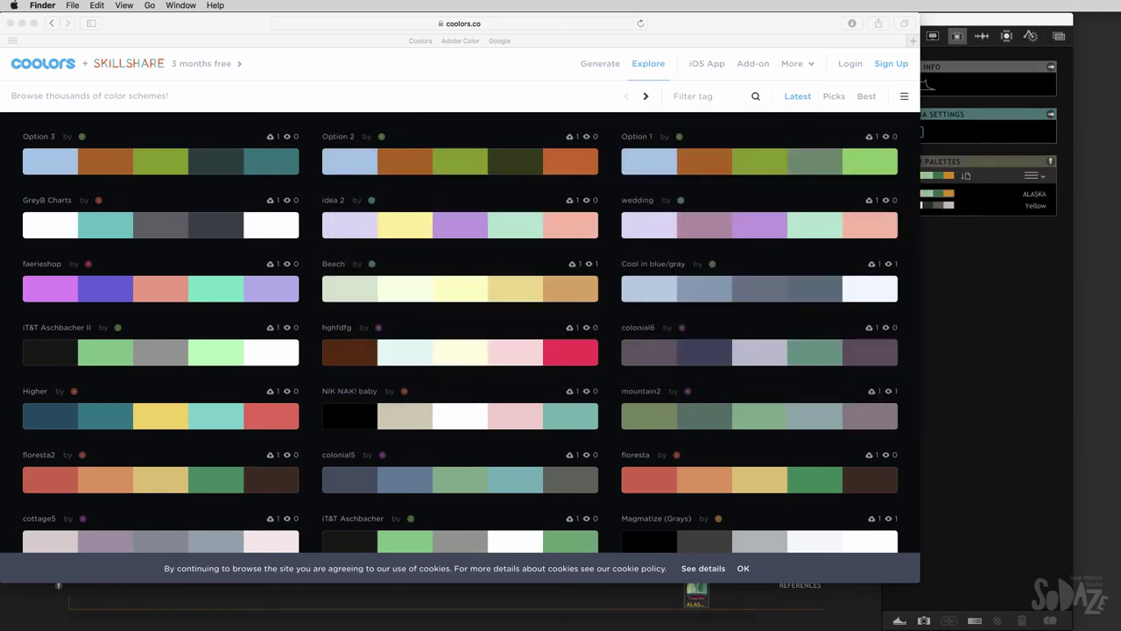
pyautogui.click(982, 28)
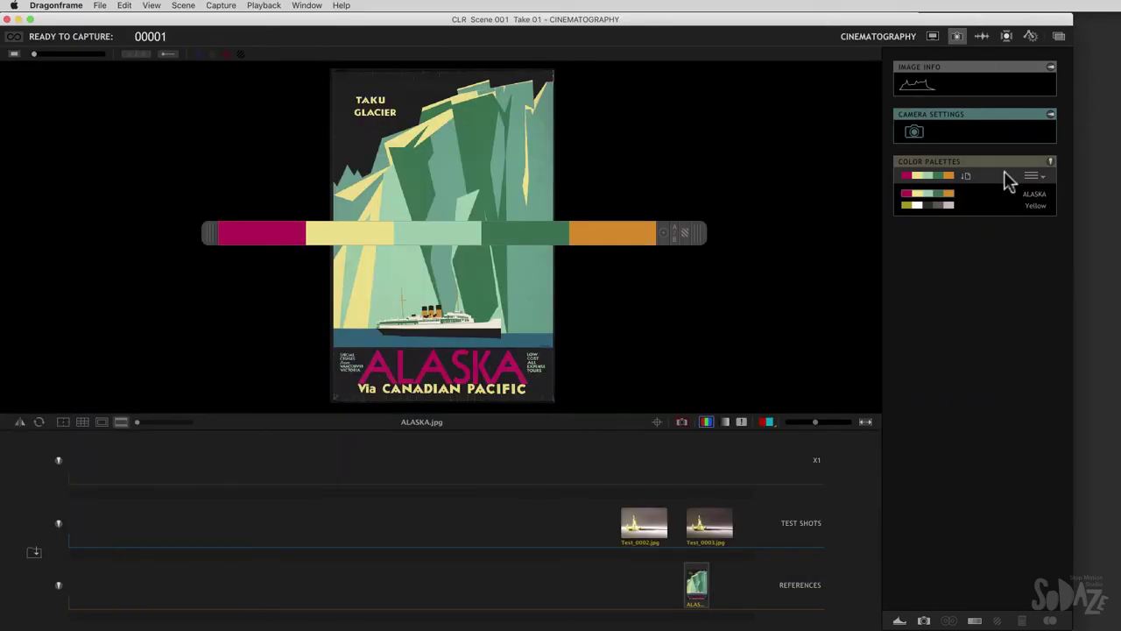
pyautogui.click(1039, 176)
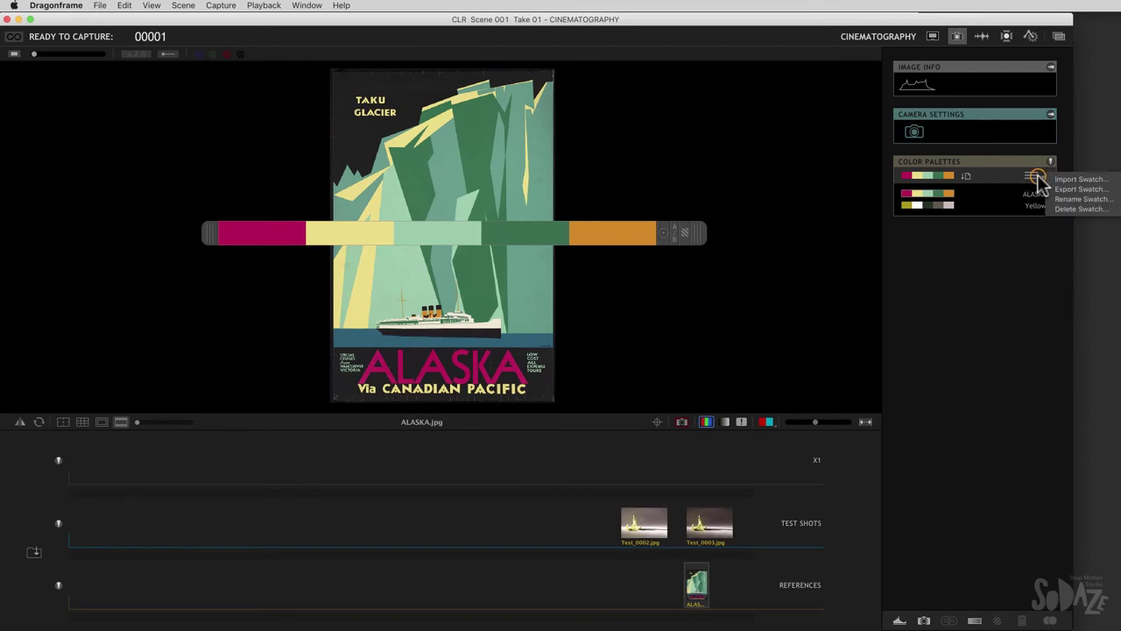
pyautogui.click(1071, 182)
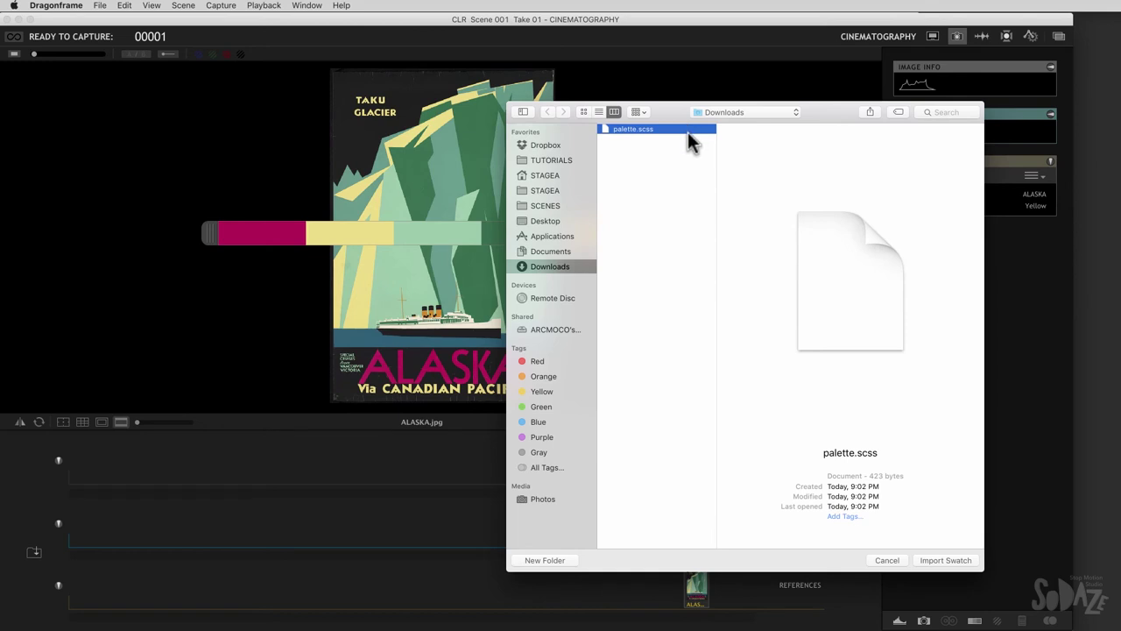
pyautogui.click(955, 561)
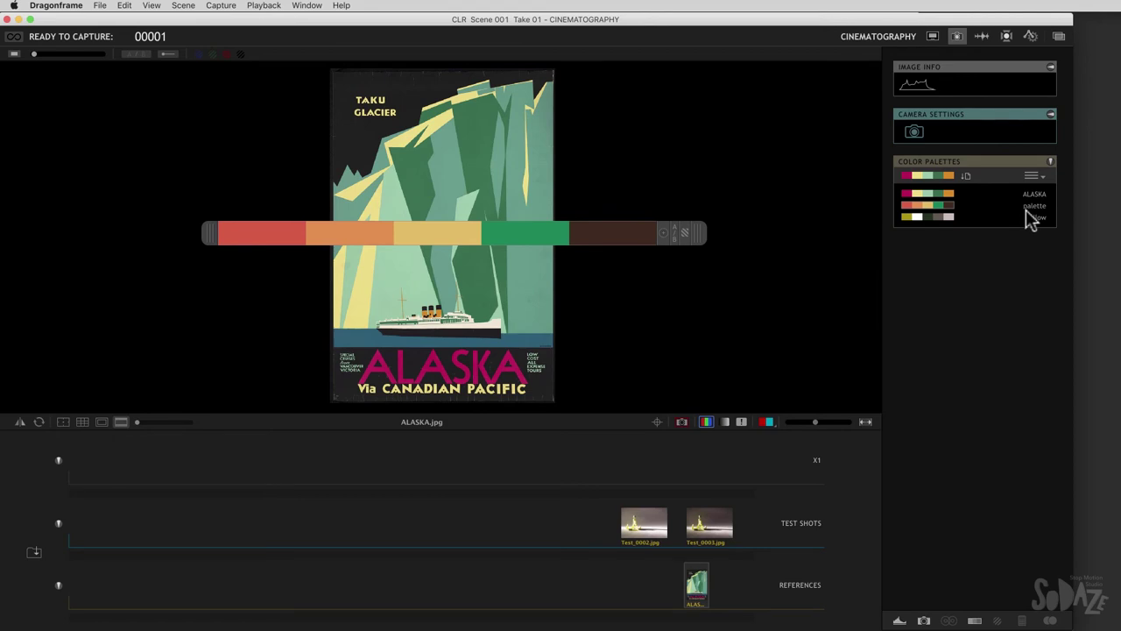
# Select the imported "palette" swatch and look through the options for exporting, renaming and deleting swatches.
pyautogui.click(1027, 210)
pyautogui.click(929, 207)
pyautogui.click(1033, 175)
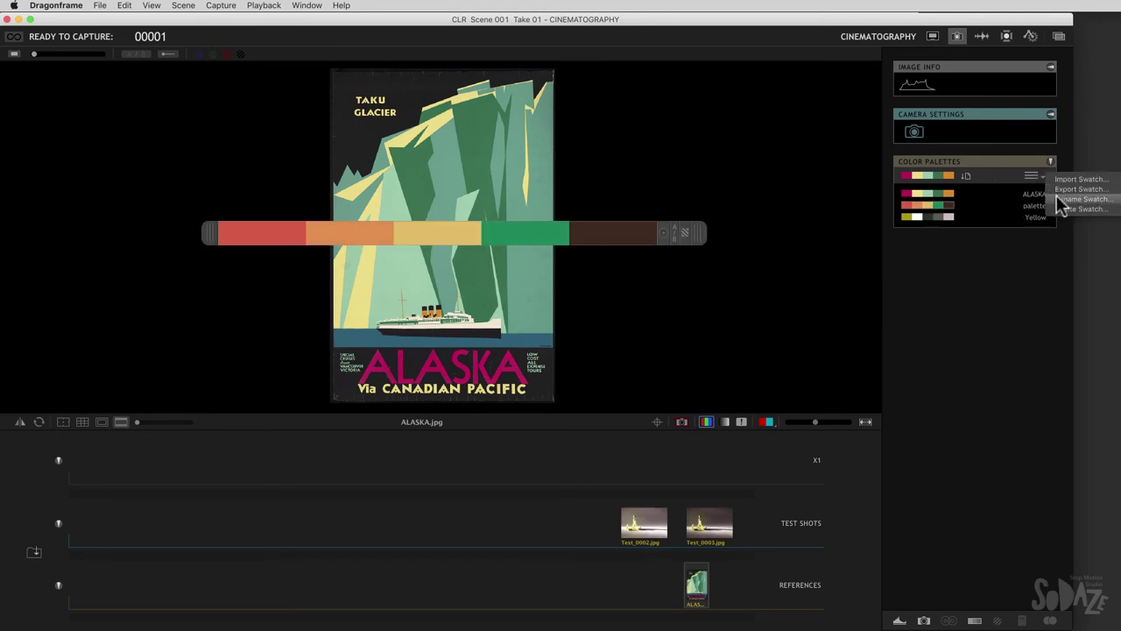
pyautogui.click(1056, 194)
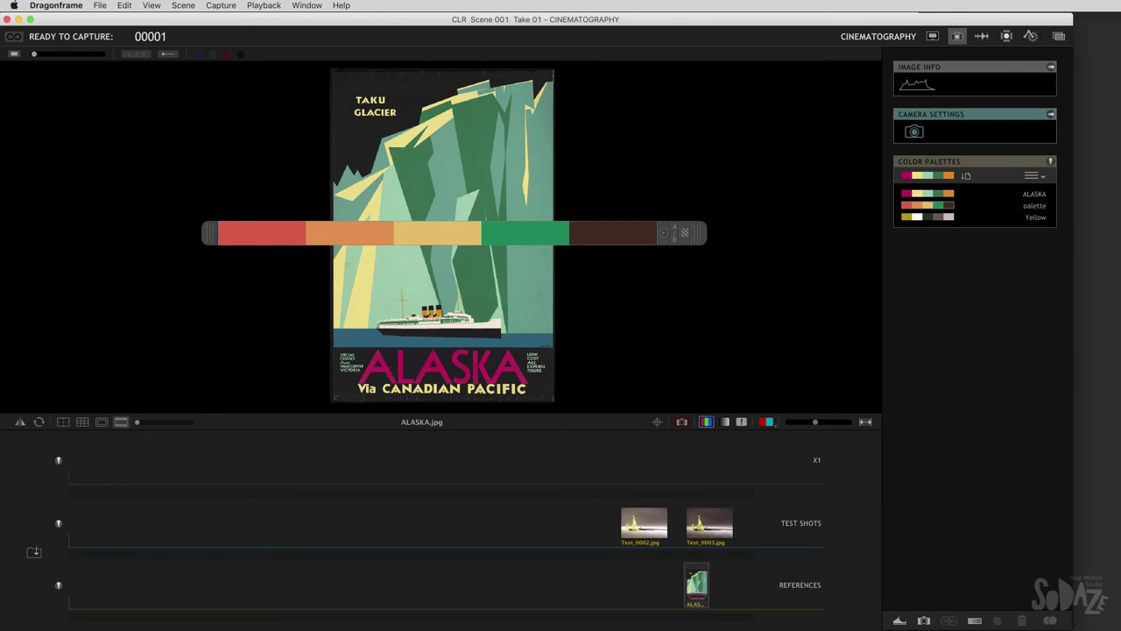
# Switch to Safari, open Adobe Color's shared themes, and capture a screenshot of the "Lakota Prairie" colors in the third row.
pyautogui.press('super+Tab')
pyautogui.click(464, 41)
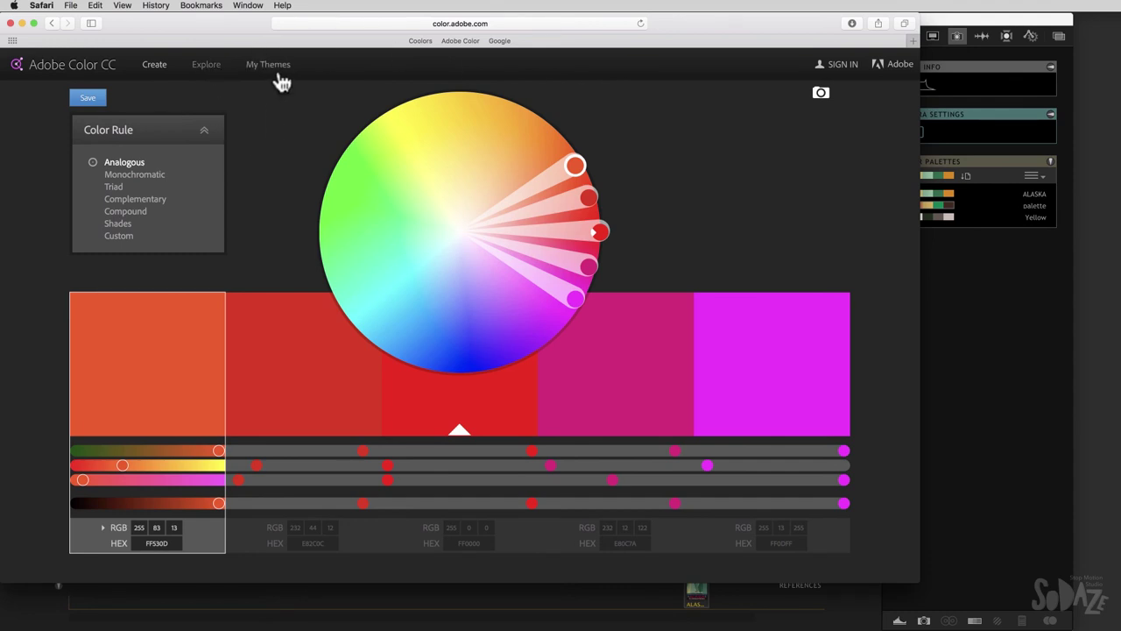
pyautogui.click(208, 67)
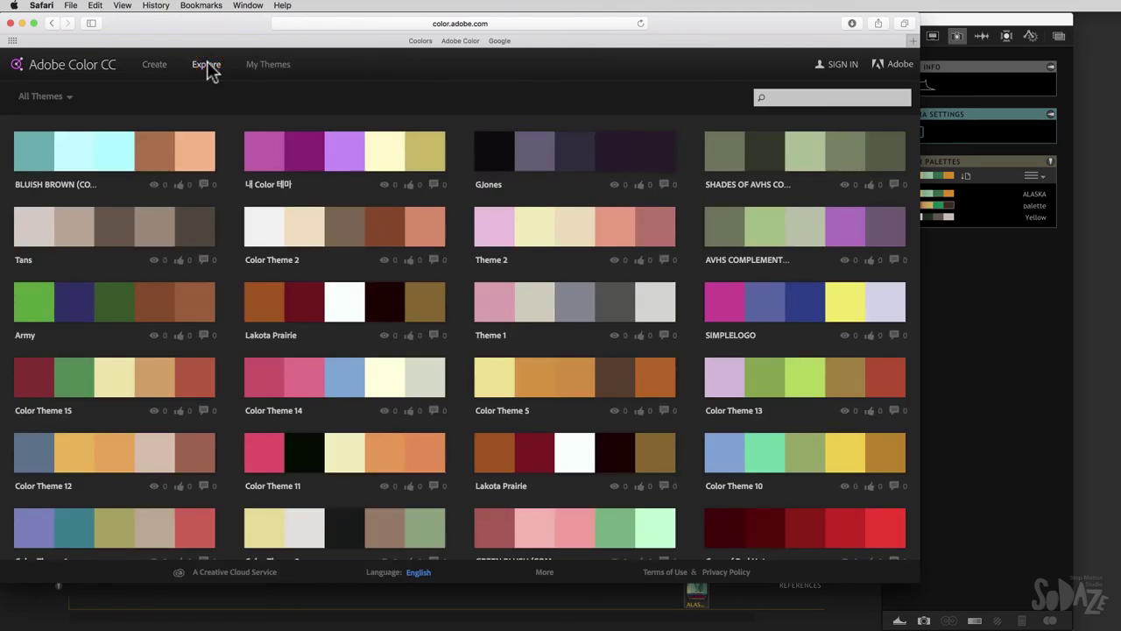
pyautogui.moveTo(332, 321)
pyautogui.press('super+shift+4')
pyautogui.moveTo(243, 283); pyautogui.dragTo(446, 323)
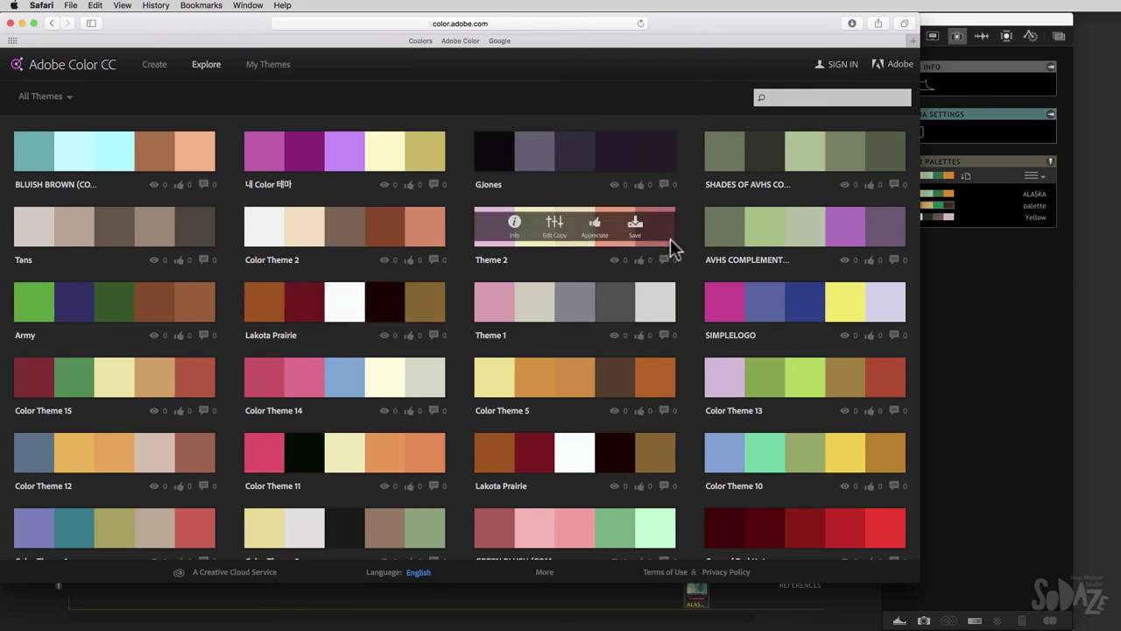
# Return to Dragonframe, rename the palette screenshot on the desktop as "ADOBE COLOR", and move its icon up slightly.
pyautogui.moveTo(744, 293)
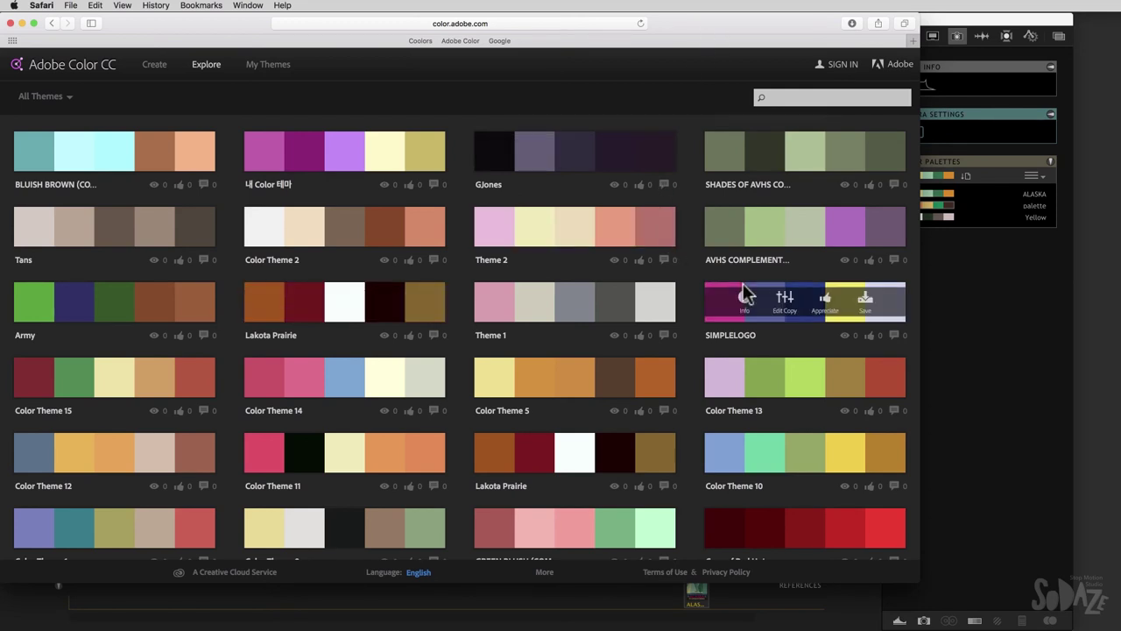
pyautogui.click(1010, 203)
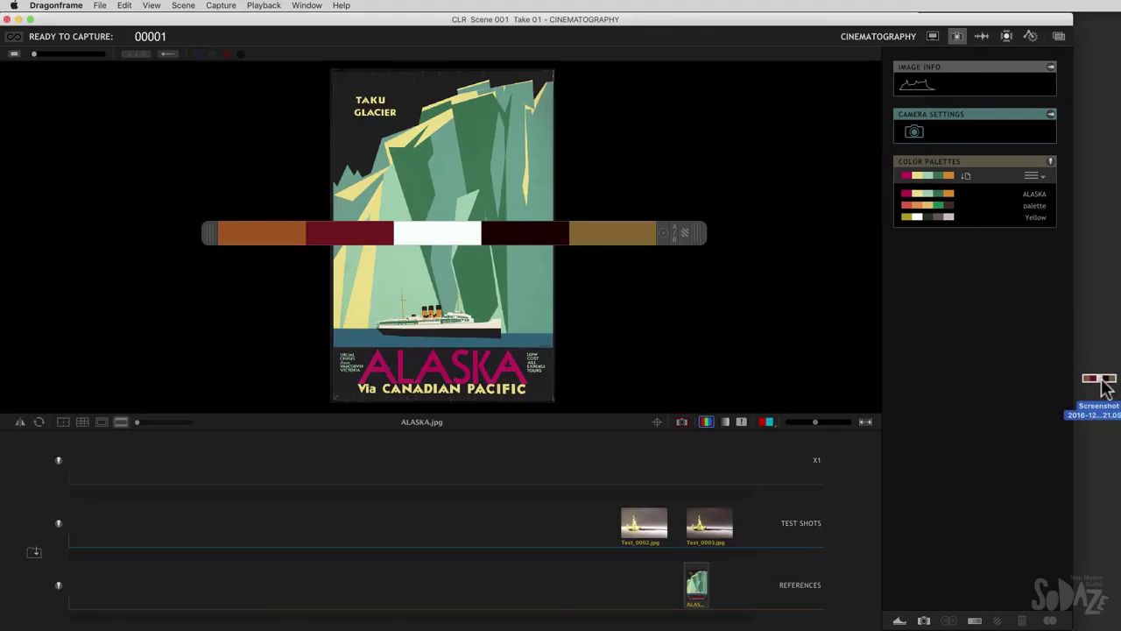
pyautogui.click(1099, 410)
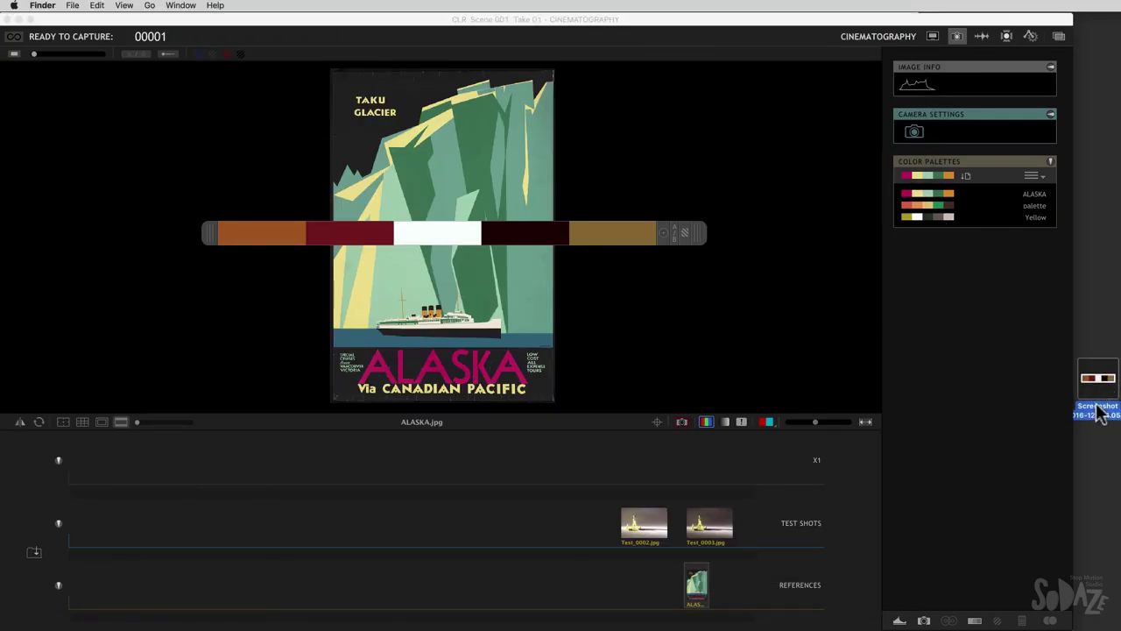
pyautogui.doubleClick(1100, 412)
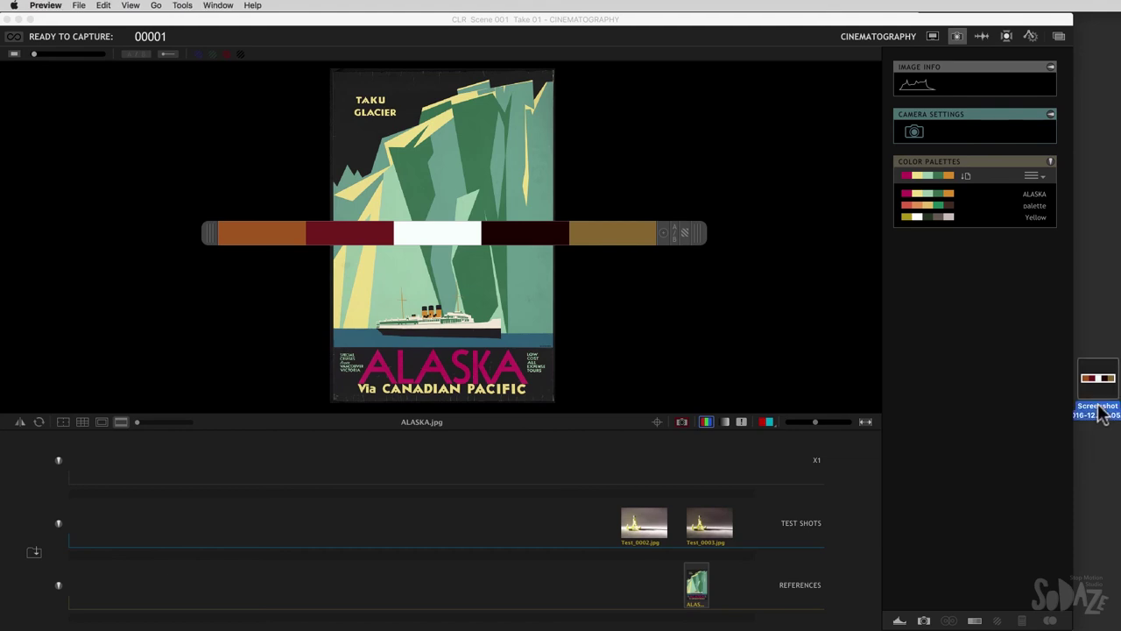
pyautogui.press('super+q')
pyautogui.press('Return')
pyautogui.write('ADOBE COLOR')
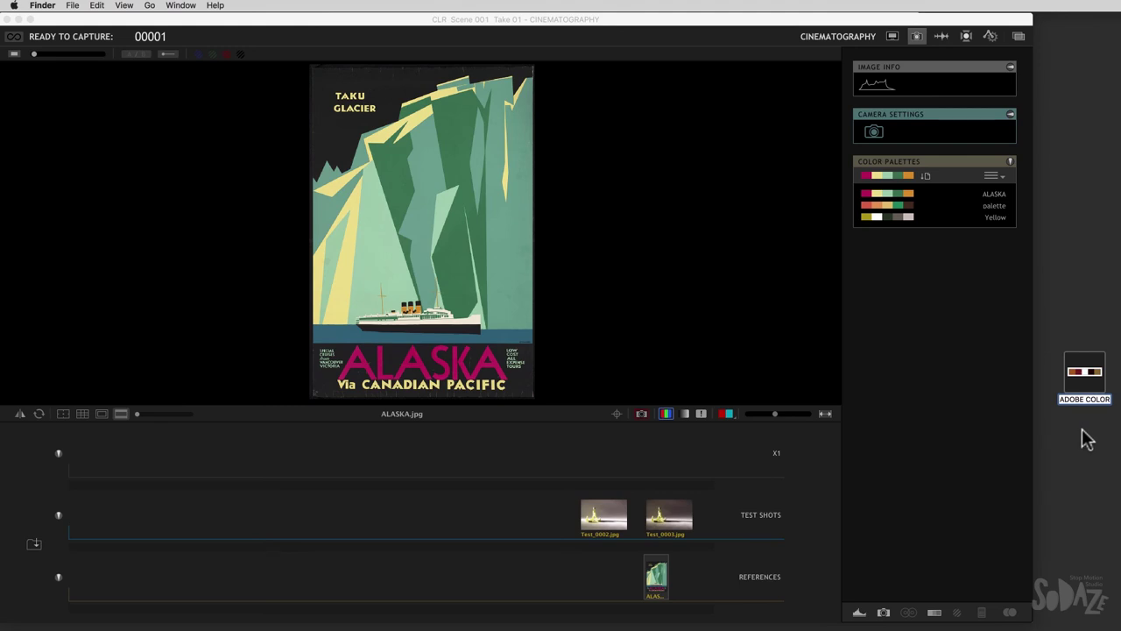
pyautogui.press('Return')
pyautogui.moveTo(1096, 385); pyautogui.dragTo(1086, 355)
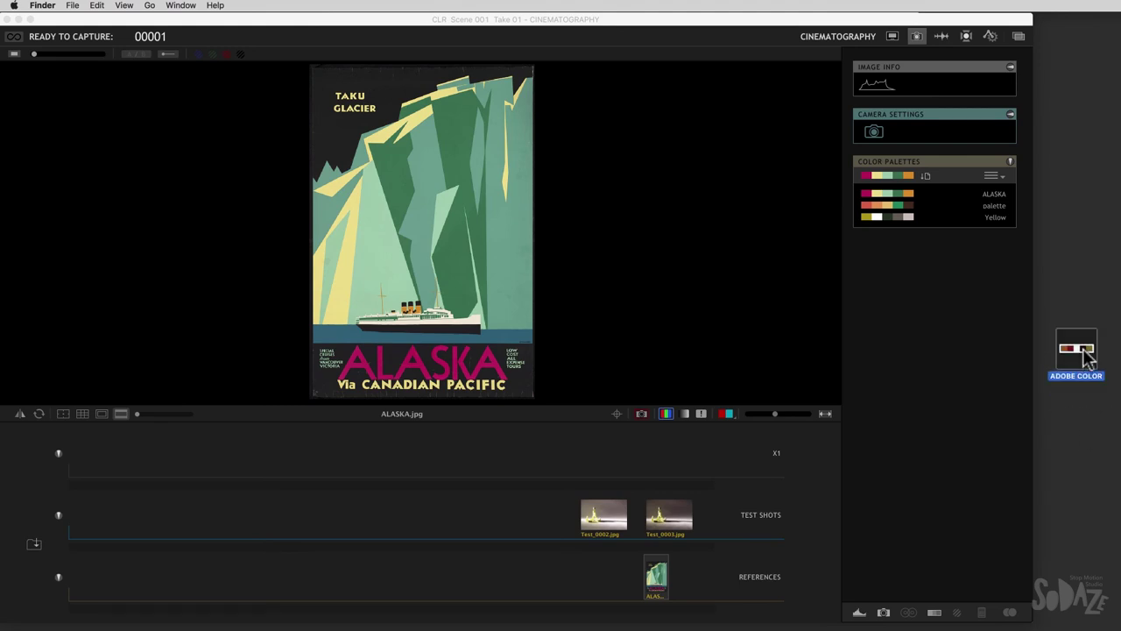
# Import the ADOBE COLOR image from the Desktop as a swatch in Dragonframe.
pyautogui.click(993, 176)
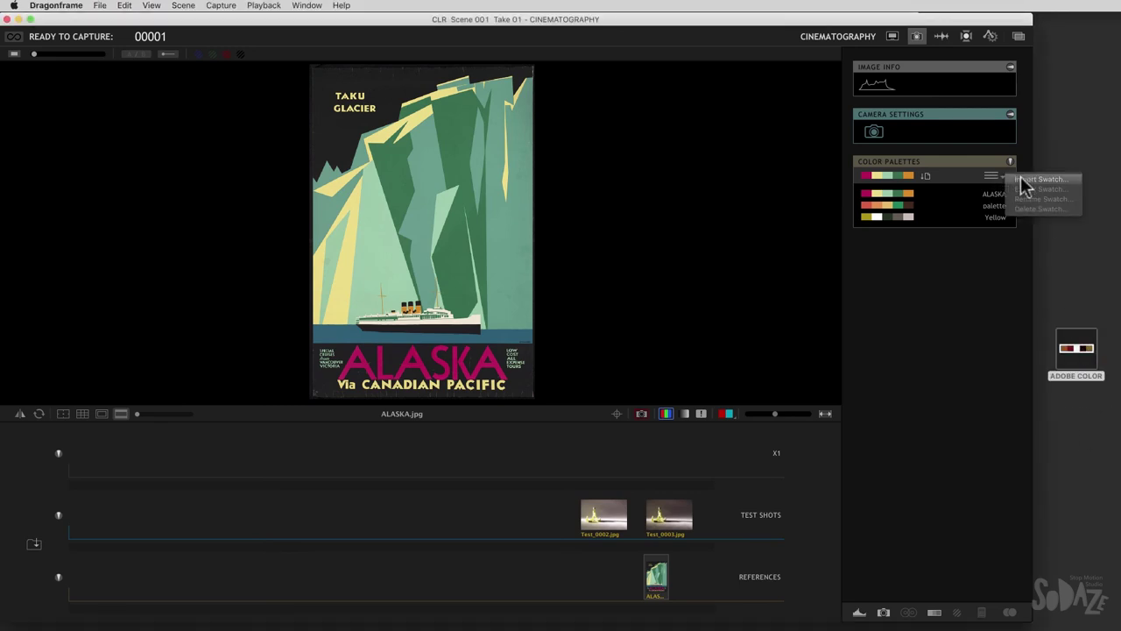
pyautogui.click(1022, 179)
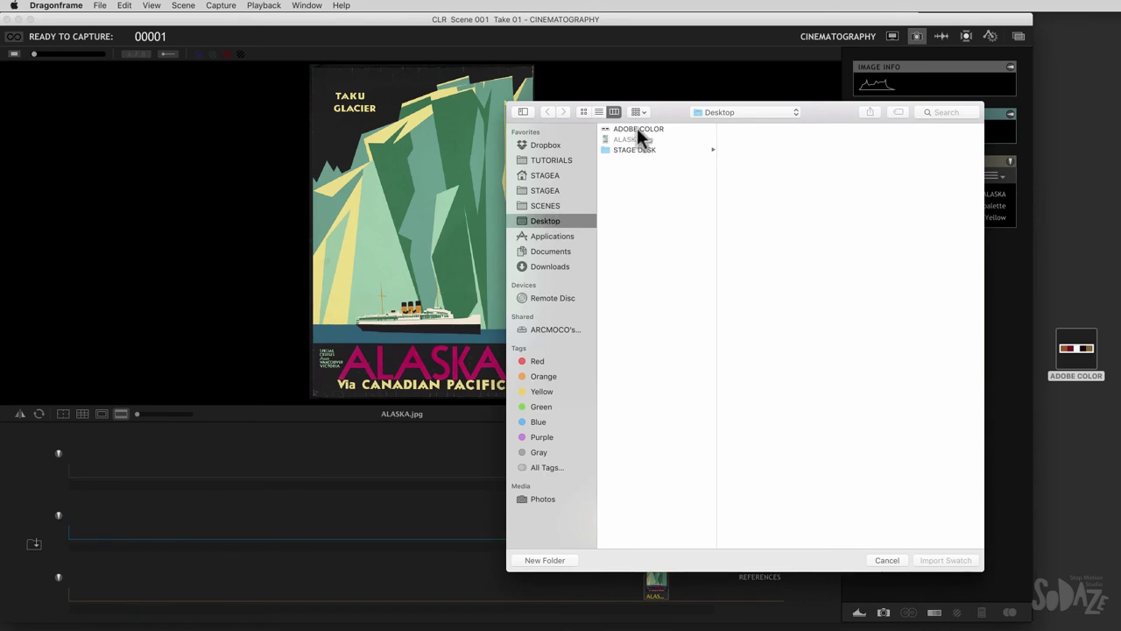
pyautogui.click(637, 129)
pyautogui.click(959, 560)
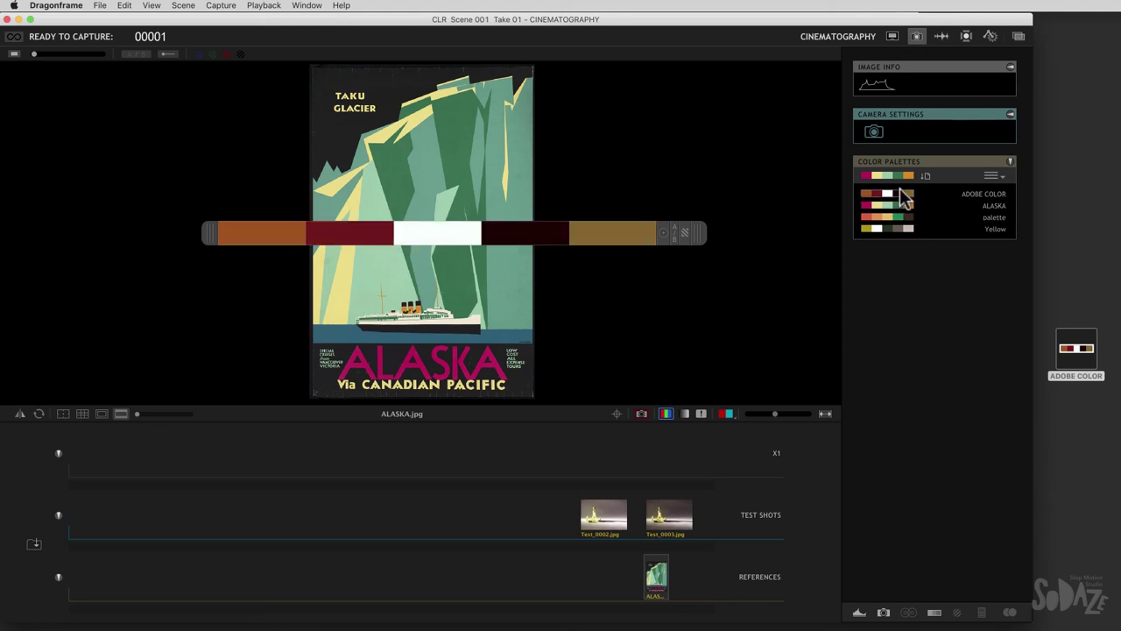
# Reposition the palette overlay over the Alaska poster and widen it.
pyautogui.moveTo(694, 231); pyautogui.dragTo(648, 200)
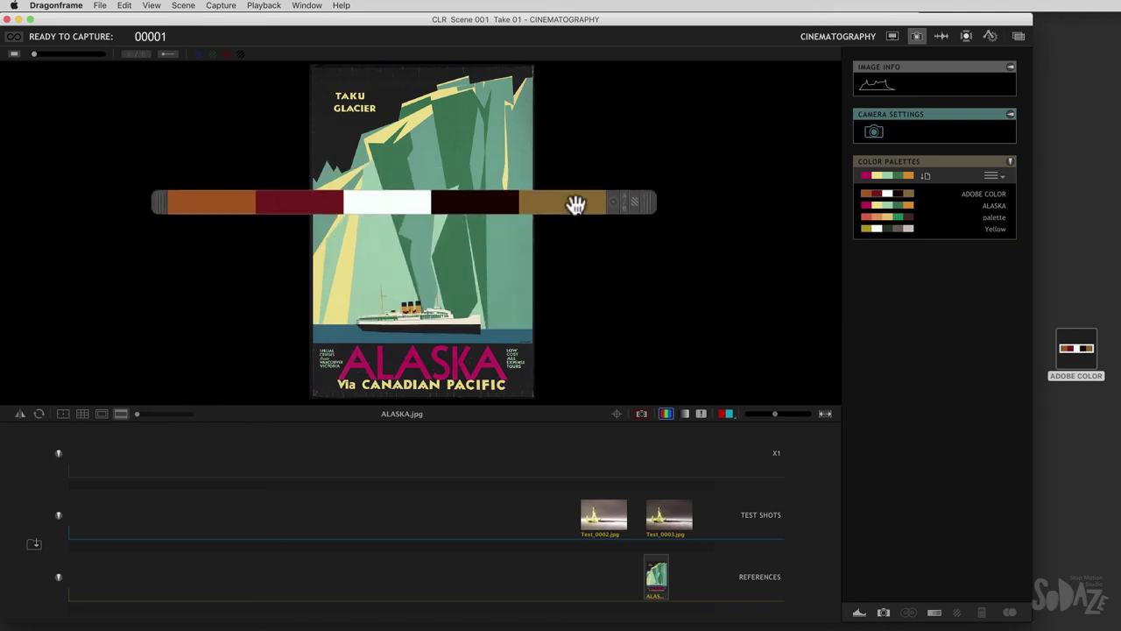
pyautogui.moveTo(152, 203); pyautogui.dragTo(357, 202)
pyautogui.moveTo(652, 200); pyautogui.dragTo(763, 258)
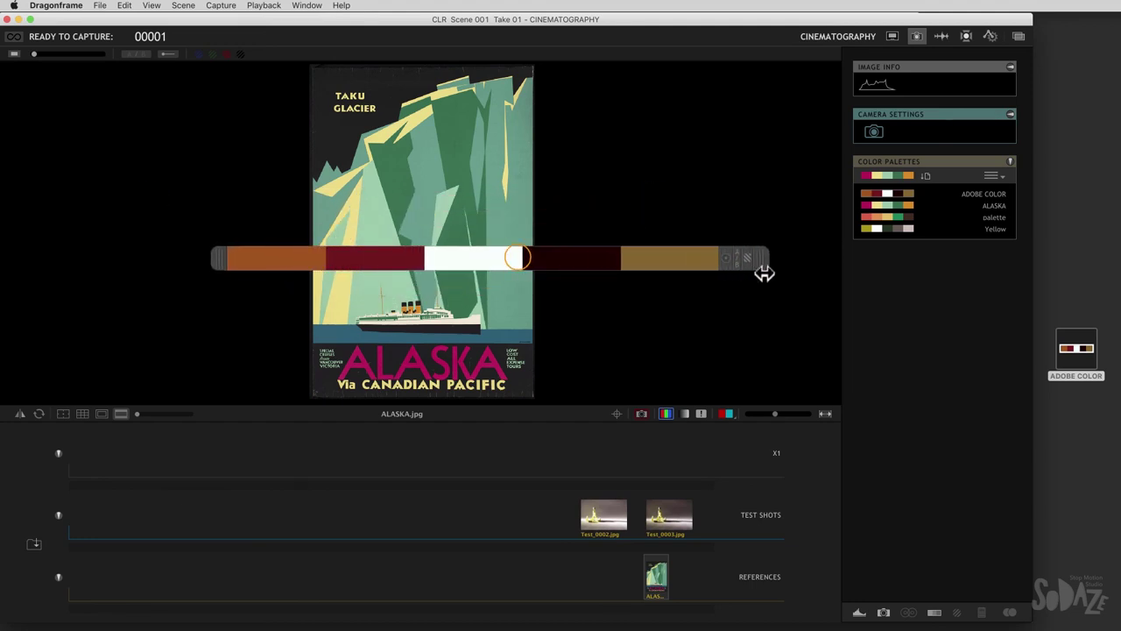
# Display the test shot Test_0003.jpg and move the palette overlay down below the toy blocks.
pyautogui.click(669, 515)
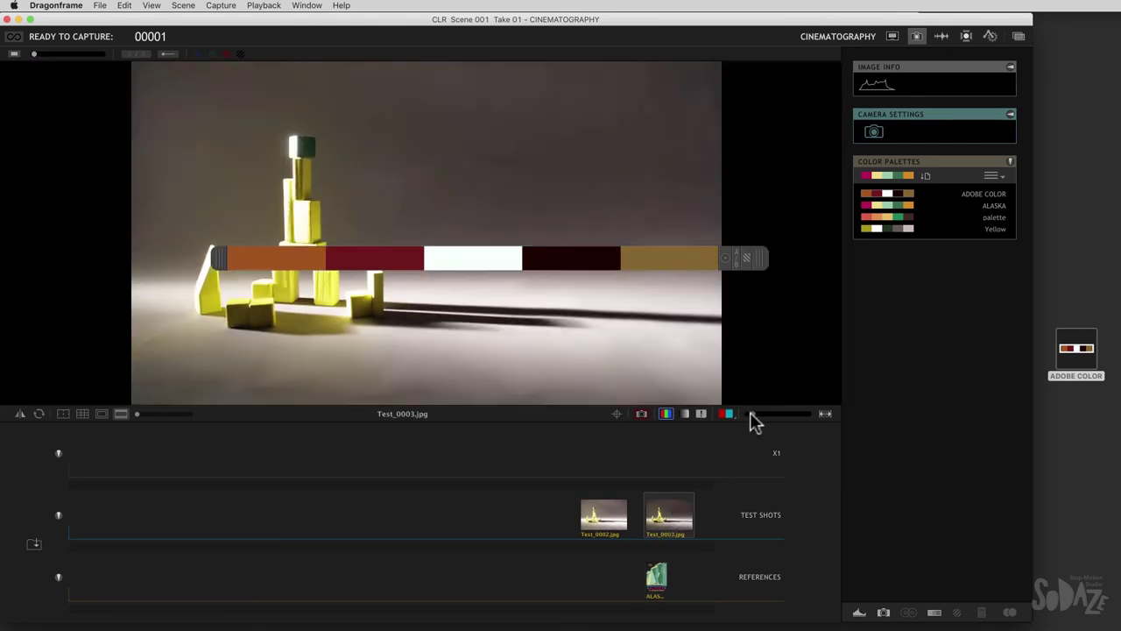
pyautogui.moveTo(758, 257); pyautogui.dragTo(701, 337)
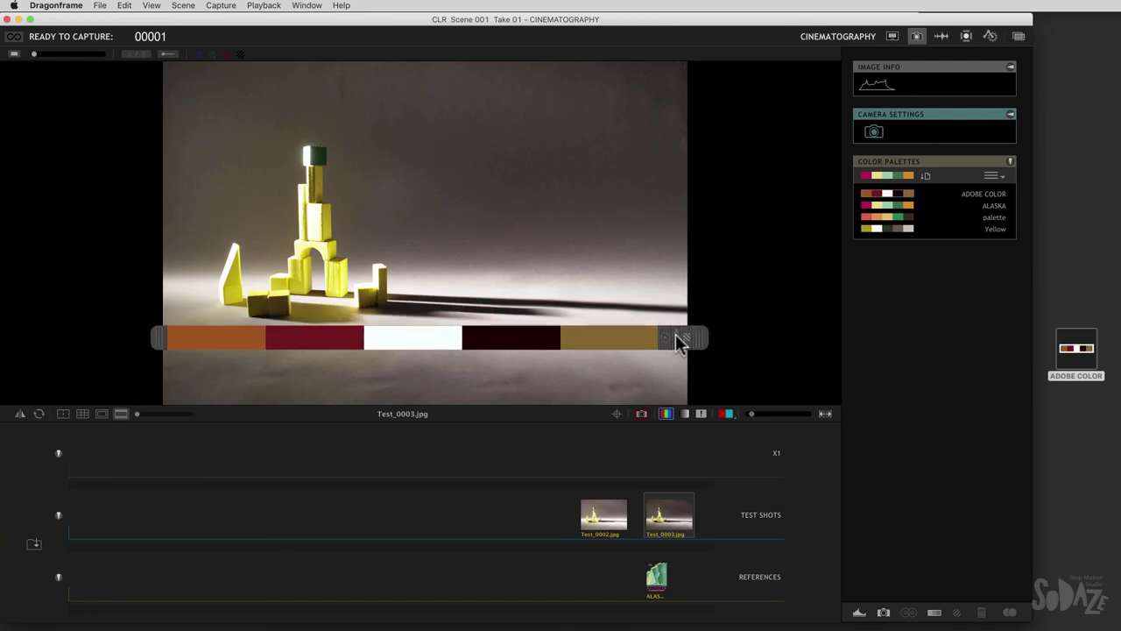
# Turn on the A/B comparison against the ADOBE COLOR swatch and sample colors from the test shot's blocks and background.
pyautogui.click(675, 334)
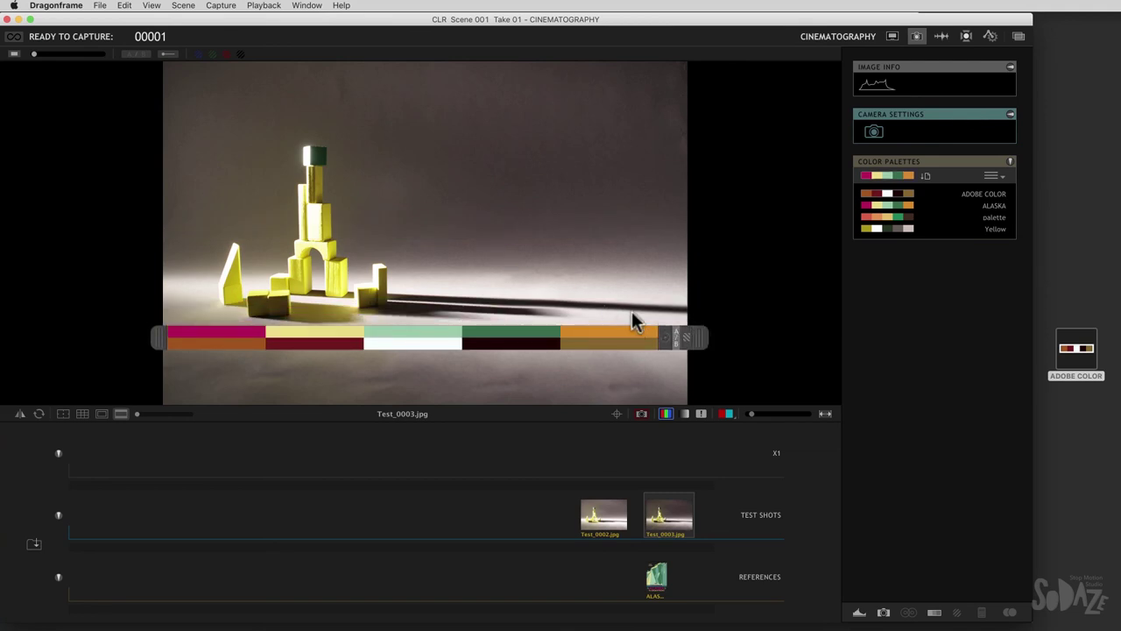
pyautogui.click(887, 206)
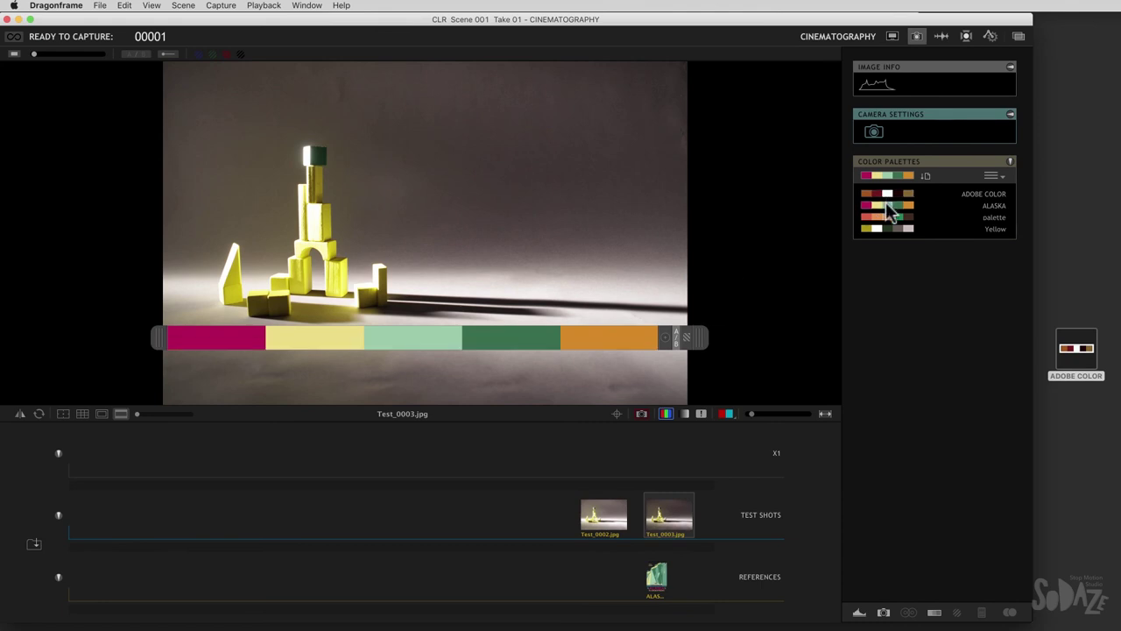
pyautogui.click(888, 196)
pyautogui.moveTo(500, 268); pyautogui.dragTo(365, 291)
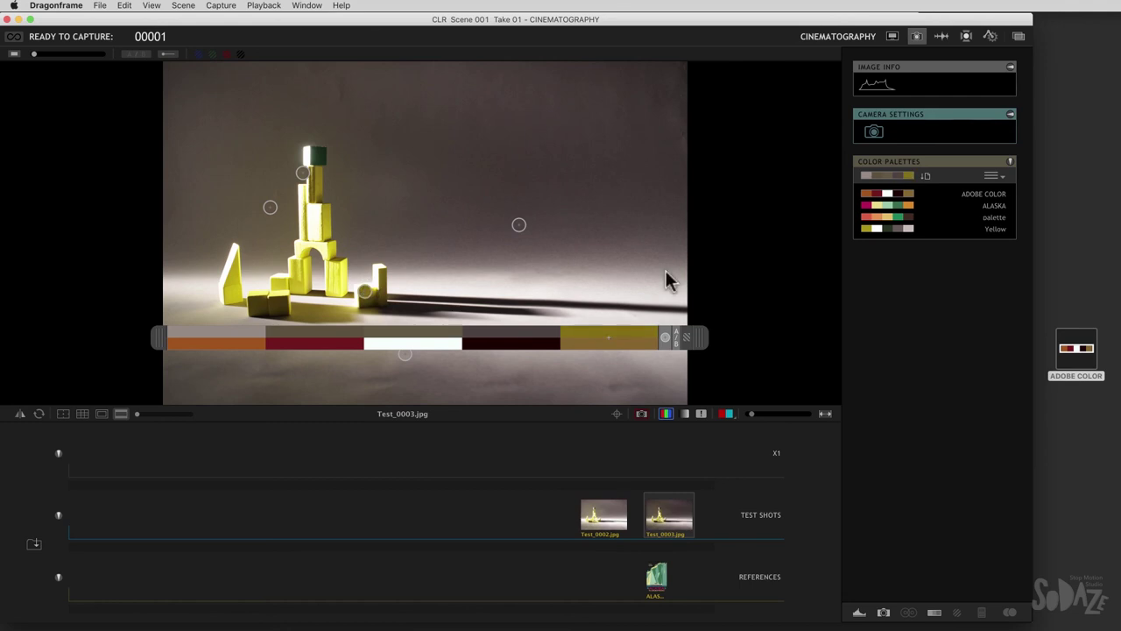
# Hide the palette overlay from the test shot, then collapse and reopen the Color Palettes section.
pyautogui.click(877, 174)
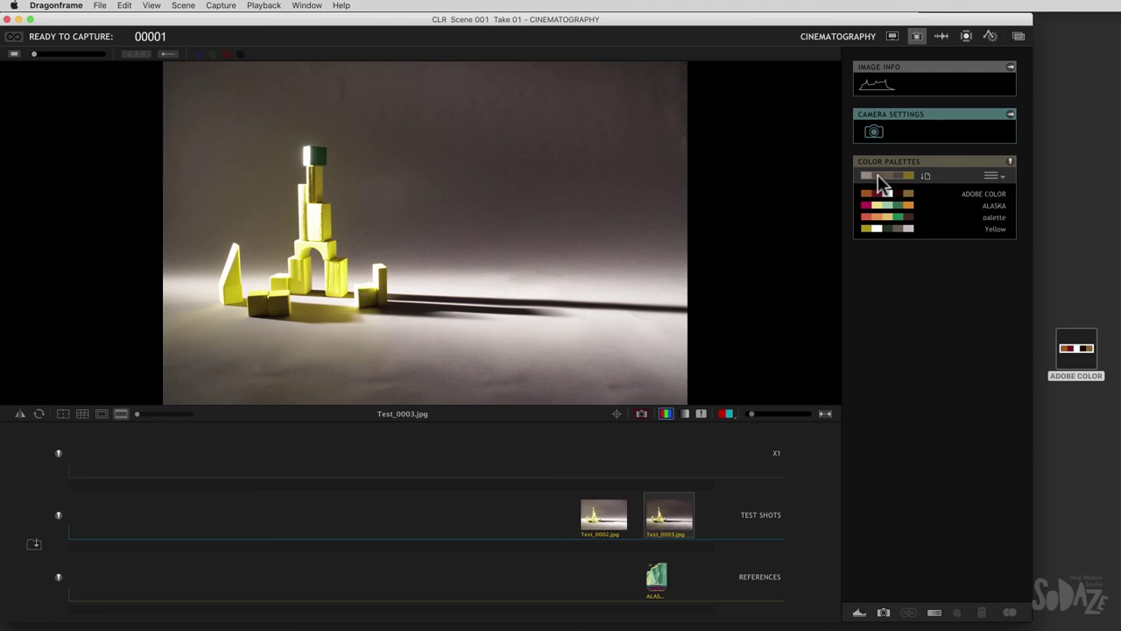
pyautogui.click(1011, 161)
pyautogui.click(1011, 161)
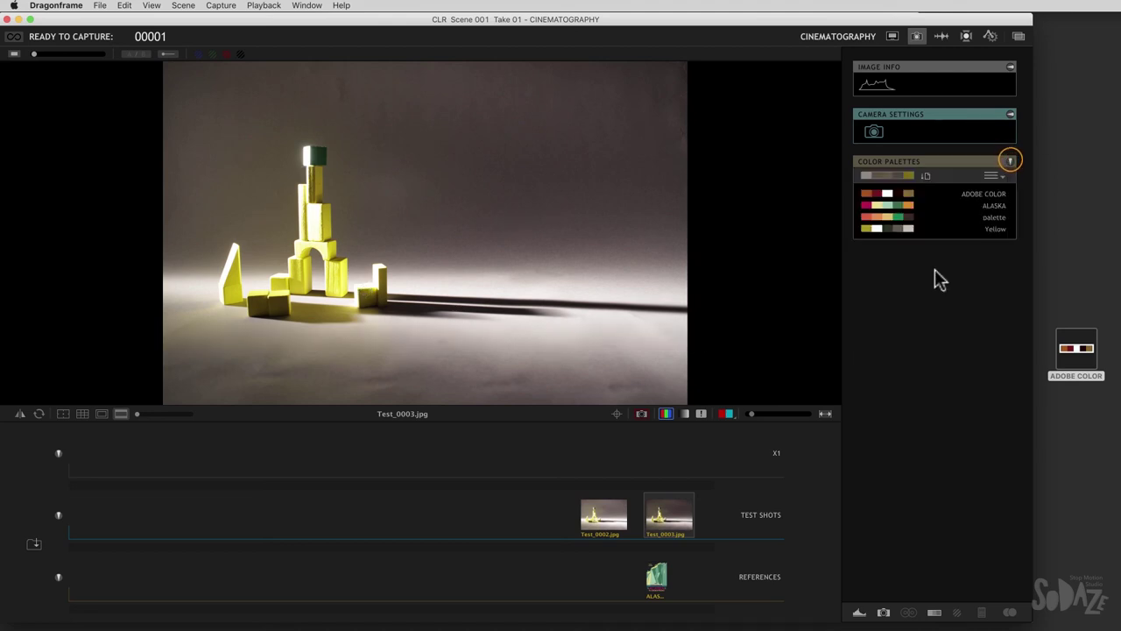